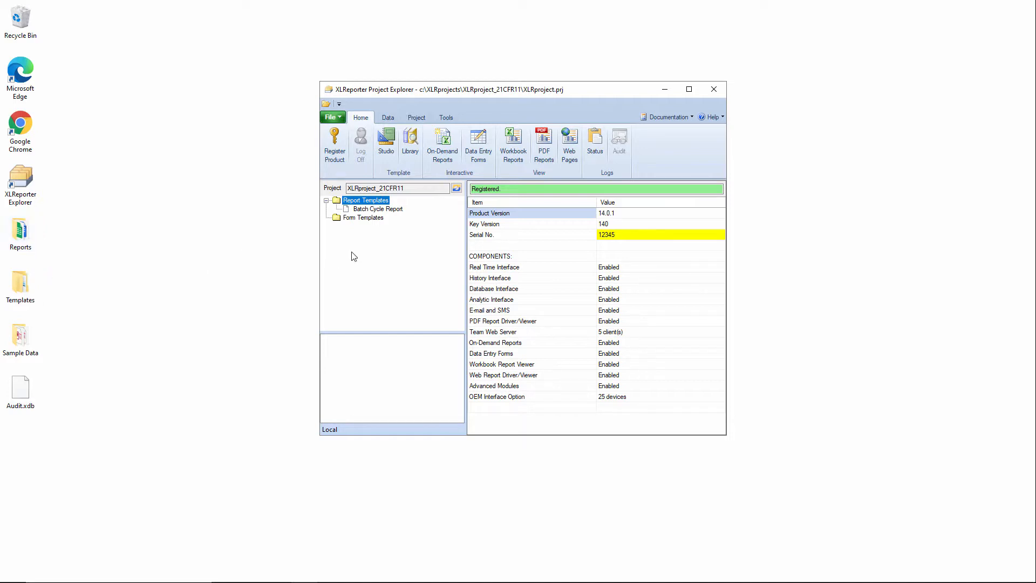
Enable user accounts for the project and set the admin password
left_click(424, 119)
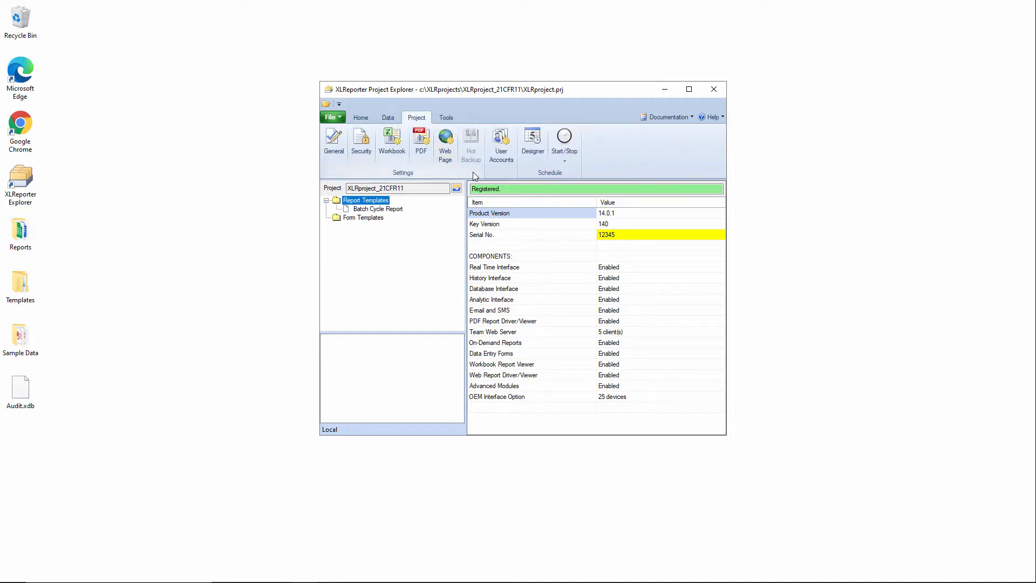
left_click(507, 156)
left_click(458, 261)
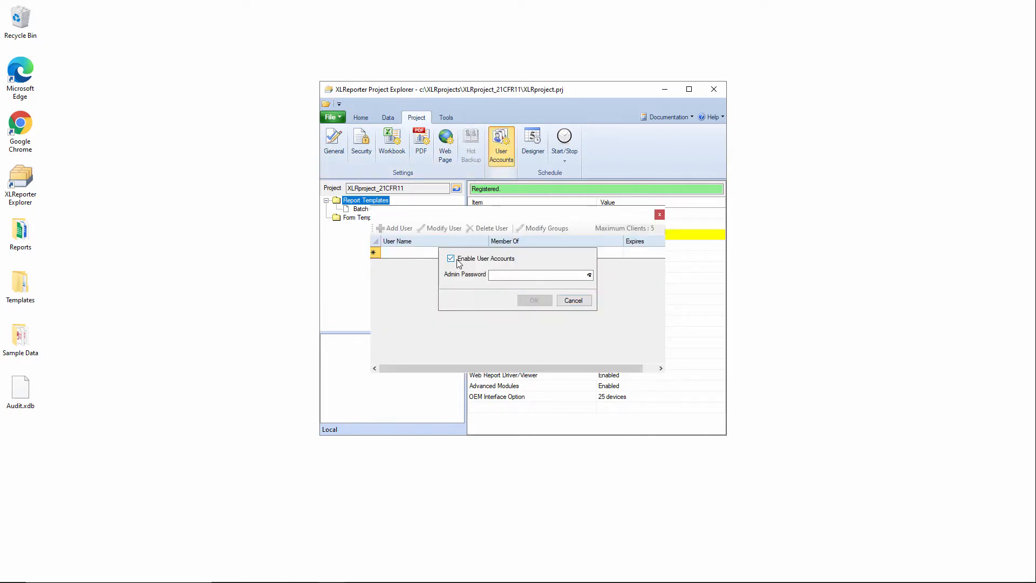
left_click(499, 275)
type("••")
left_click(535, 301)
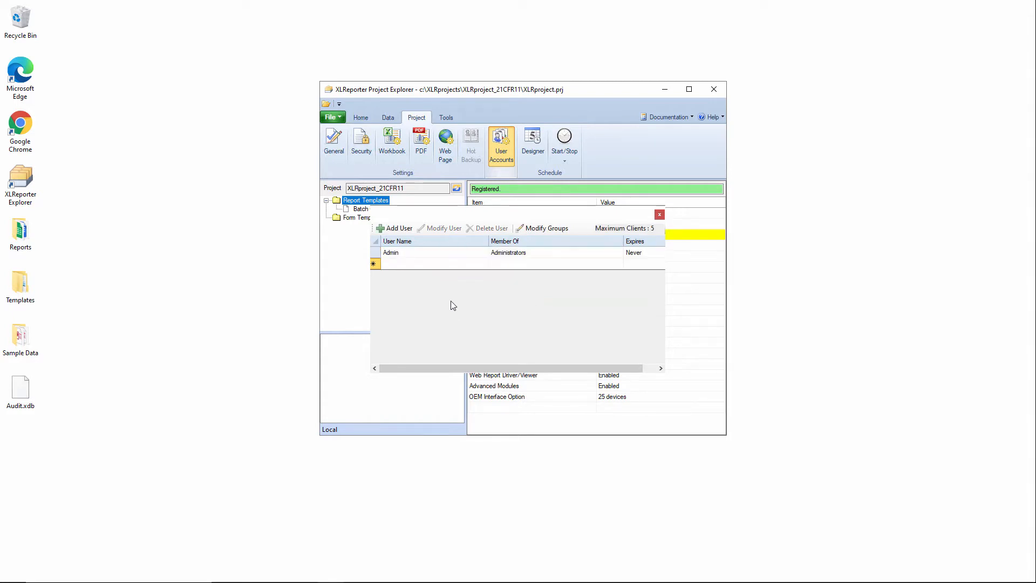
Add a new user with login name developer, a password, and the user's first and last name
left_click(408, 266)
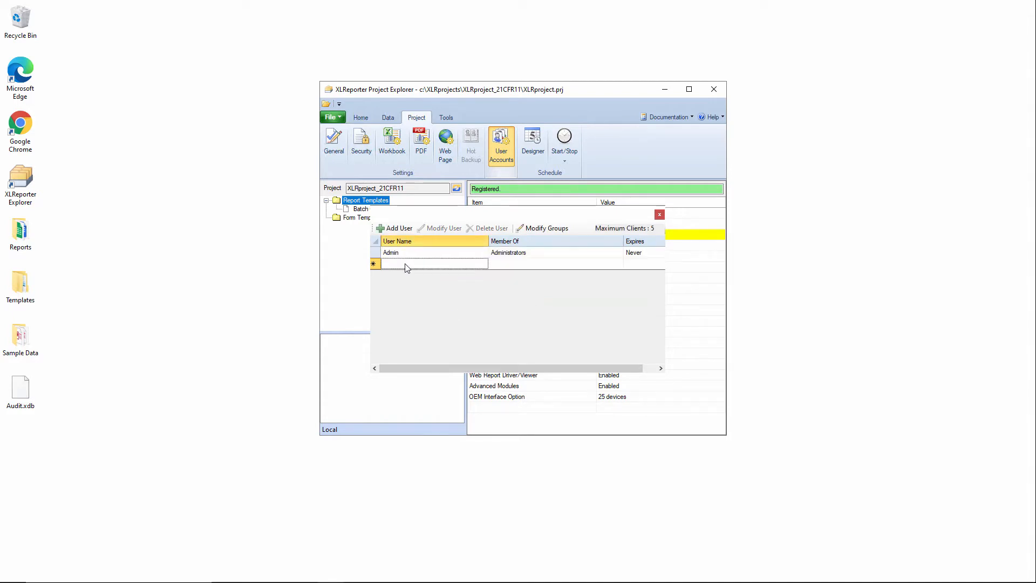
left_click(399, 229)
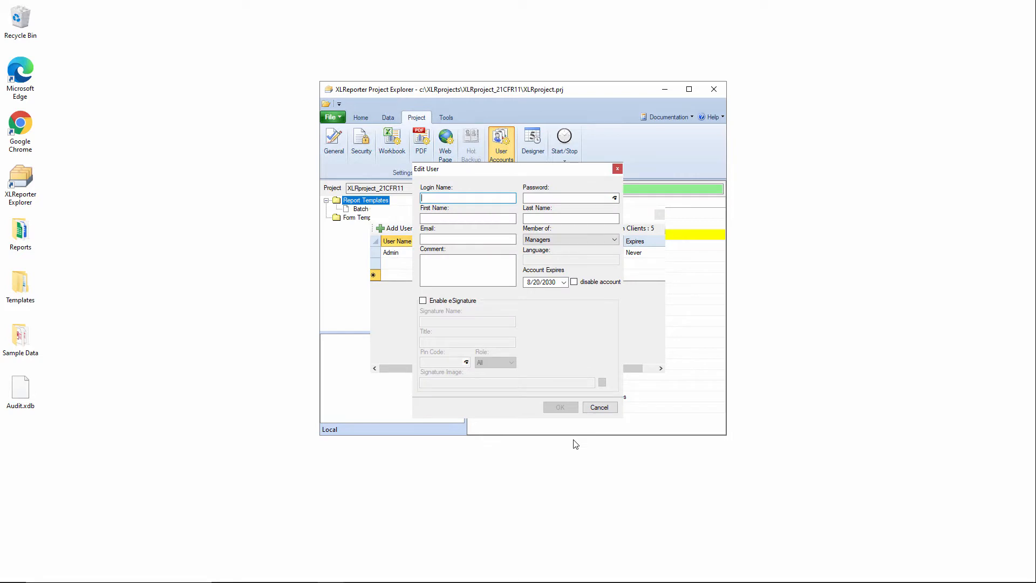
type("developer")
key("Tab")
type("d")
key("Tab")
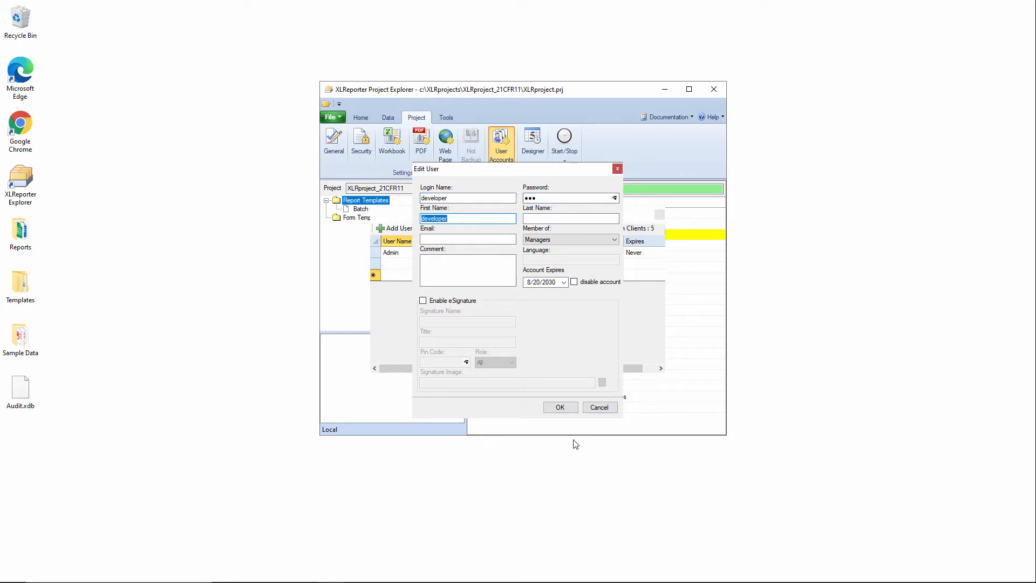
key("Tab")
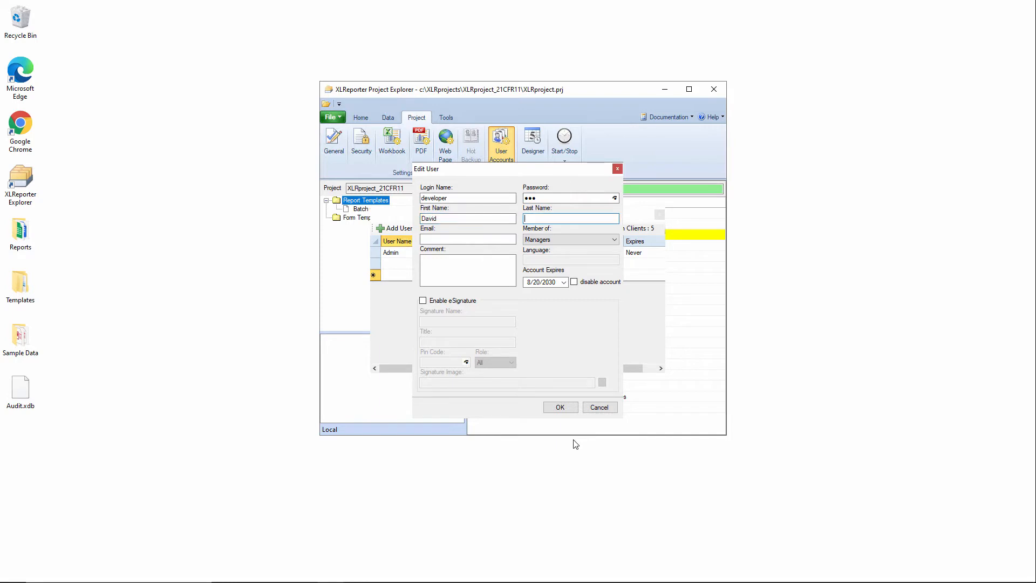
Enable eSignature for the developer user and set the title to Application Developer
left_click(423, 301)
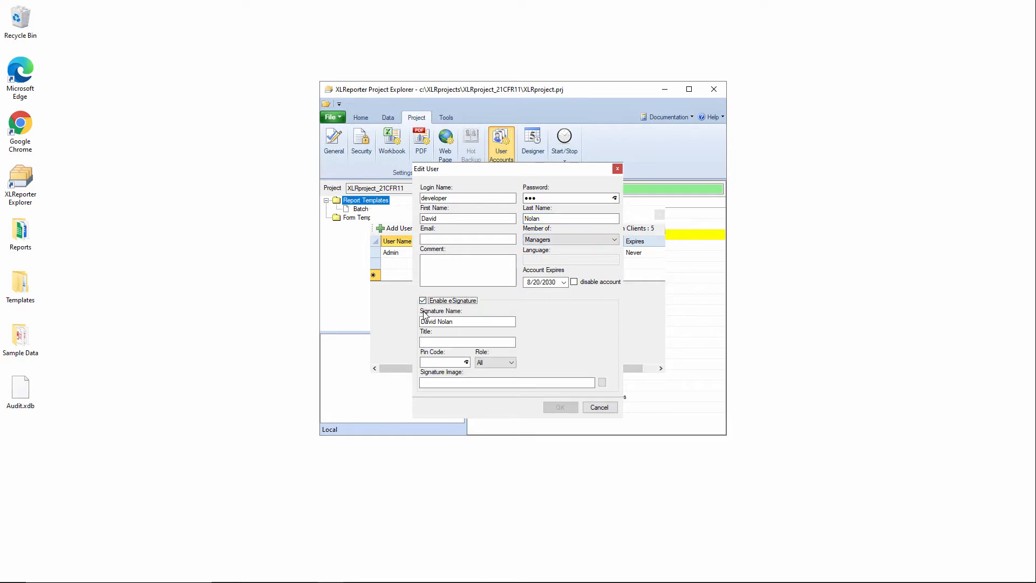
left_click(437, 342)
type("Ap")
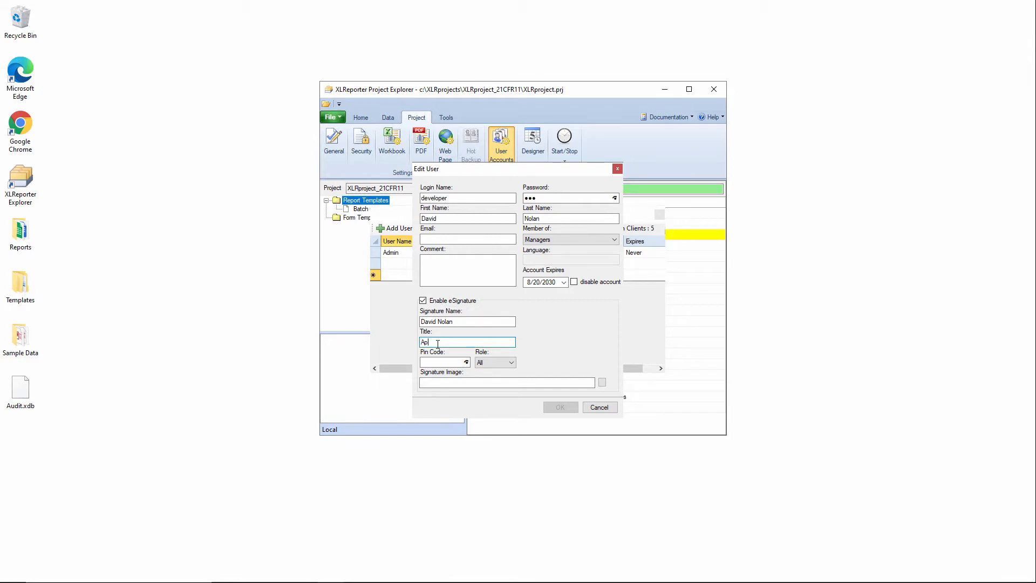
type("plication Developer")
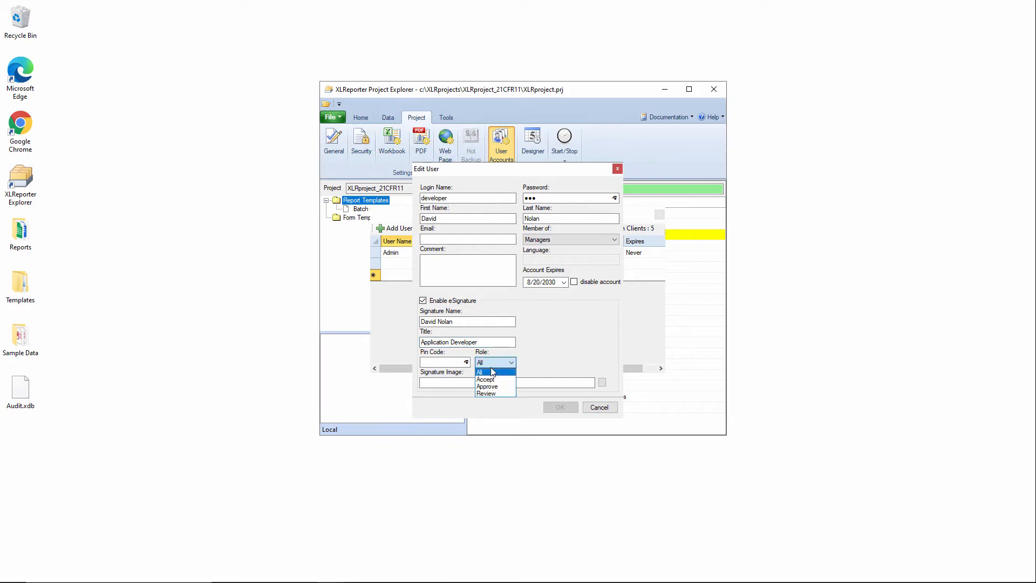
Keep the signature role as All and enter the user's PIN code
left_click(492, 371)
left_click(457, 363)
type("1")
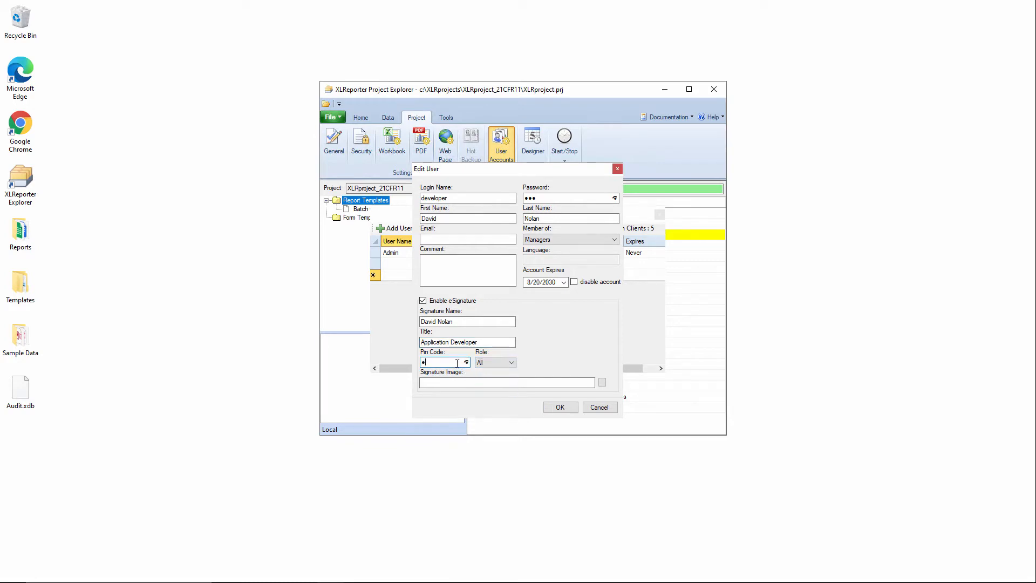
Attach the Icons8_flat_businessman.svg picture as the signature image and save the developer user
left_click(602, 382)
double_click(713, 264)
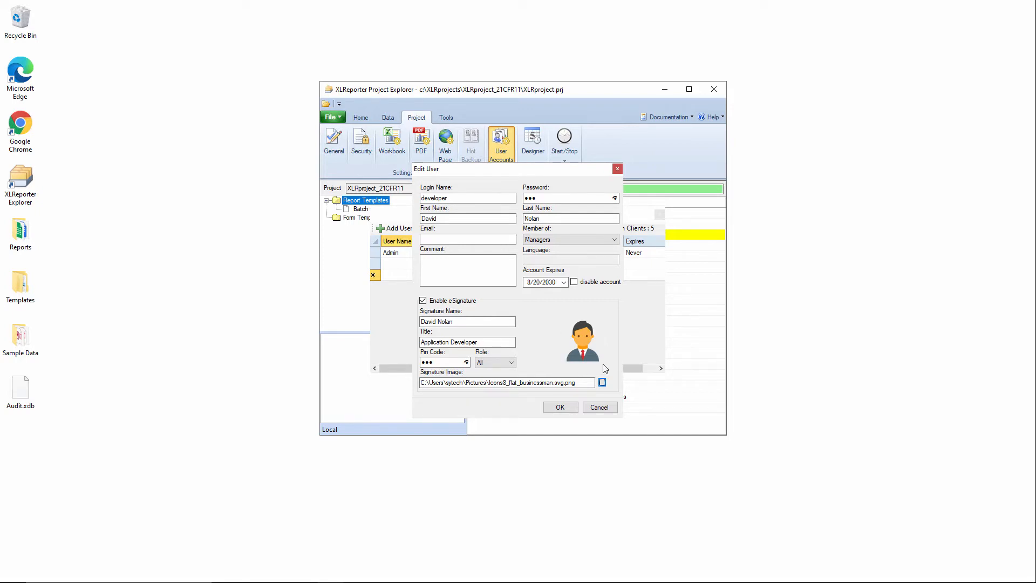
left_click(554, 409)
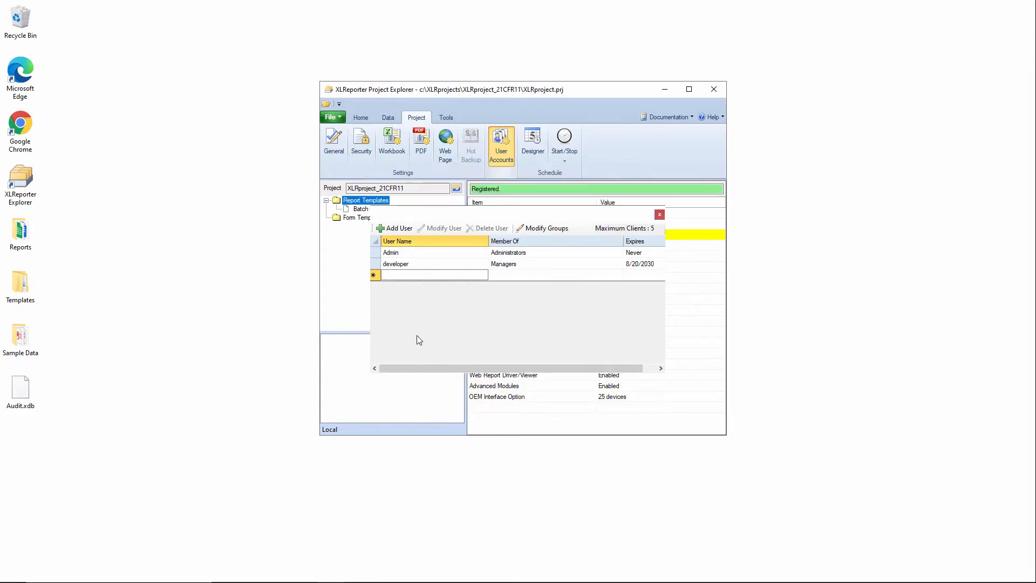
Allow the Users group to electronically sign (eSign) reports in the group permissions and apply
left_click(546, 231)
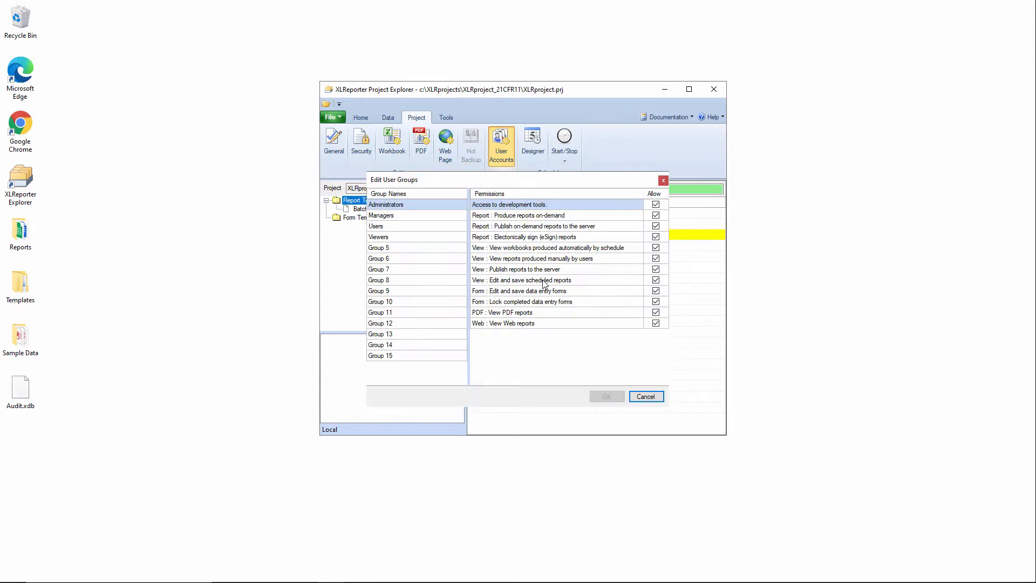
left_click_drag(440, 186, 622, 204)
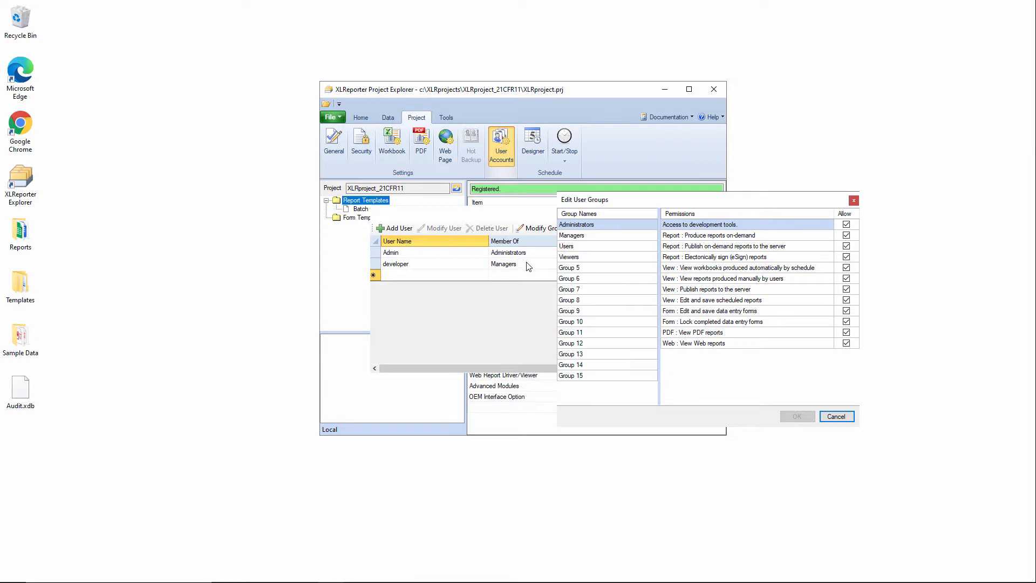
left_click(594, 235)
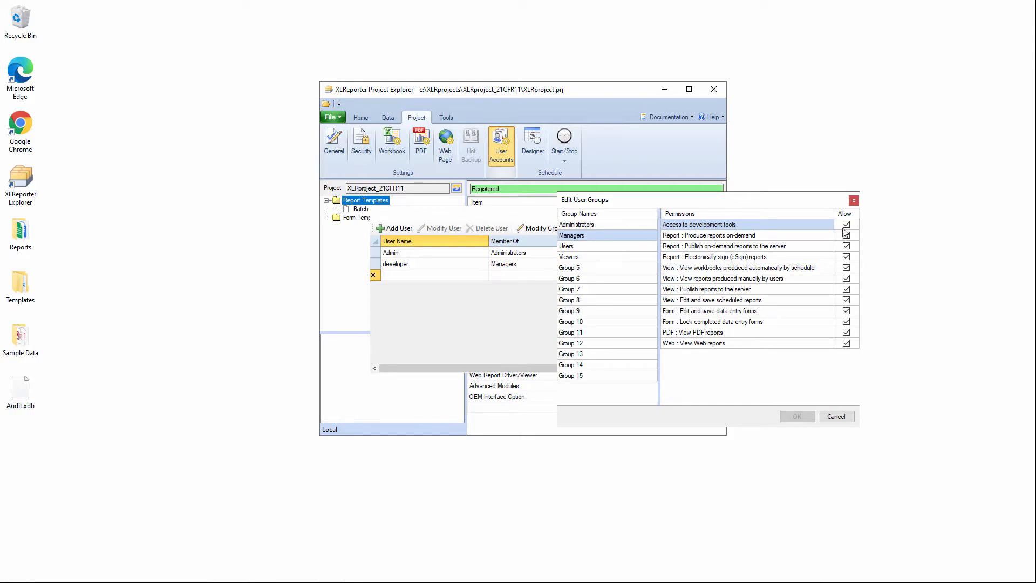
left_click(588, 247)
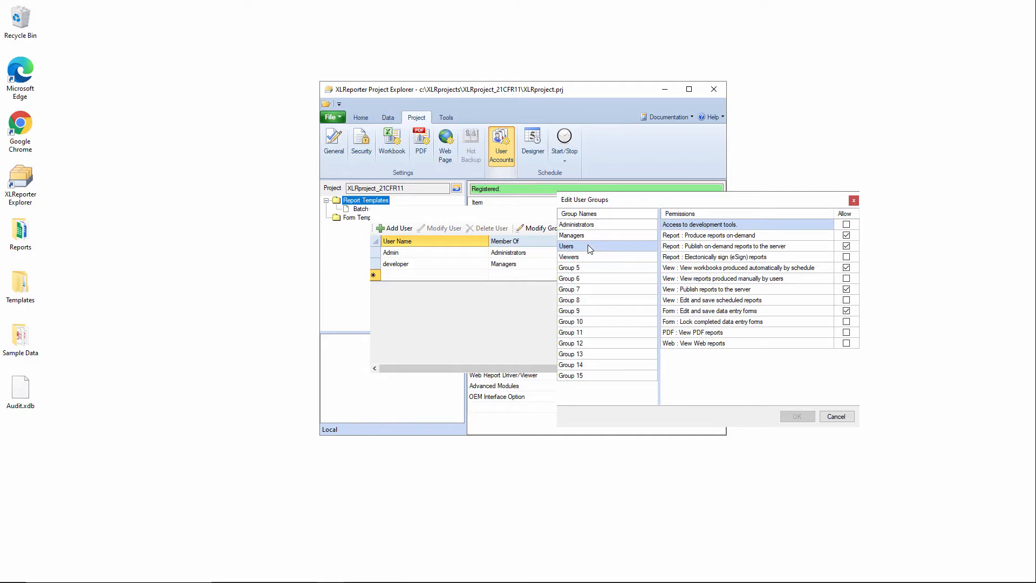
left_click(846, 257)
left_click(803, 420)
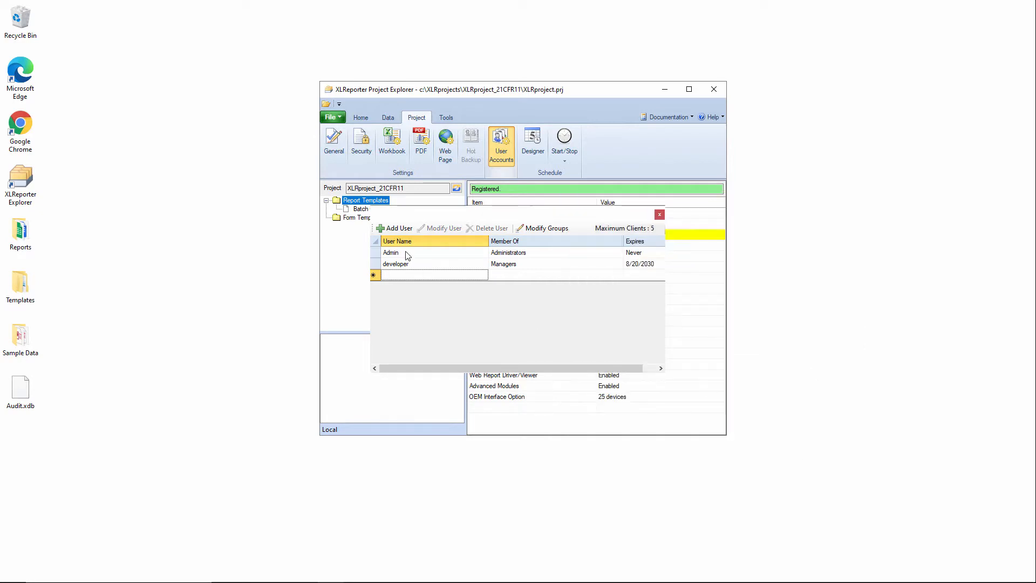
Add a new user with login name manager, a password, and the user's first name and last initial
left_click(398, 229)
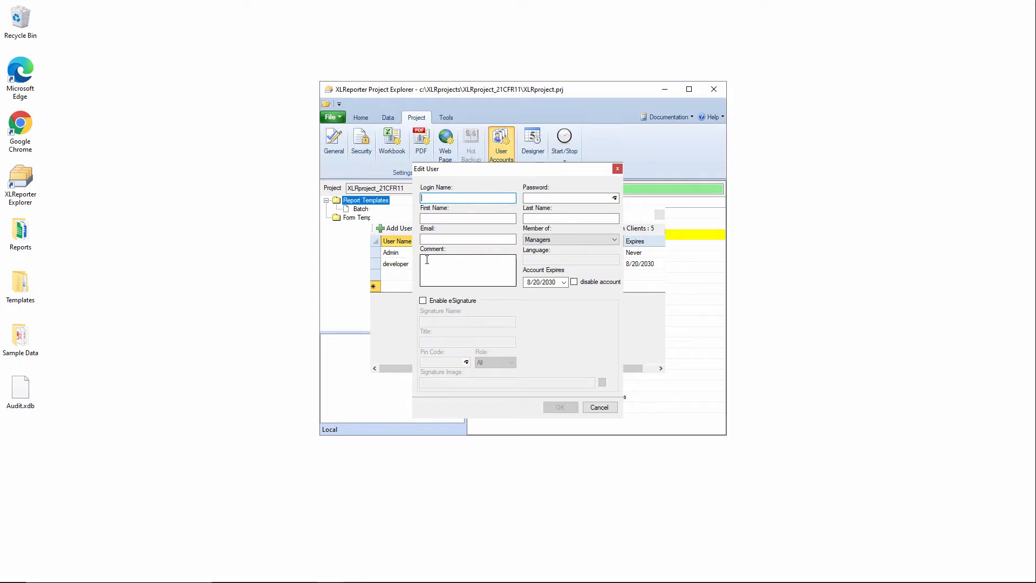
type("manager")
key("Tab")
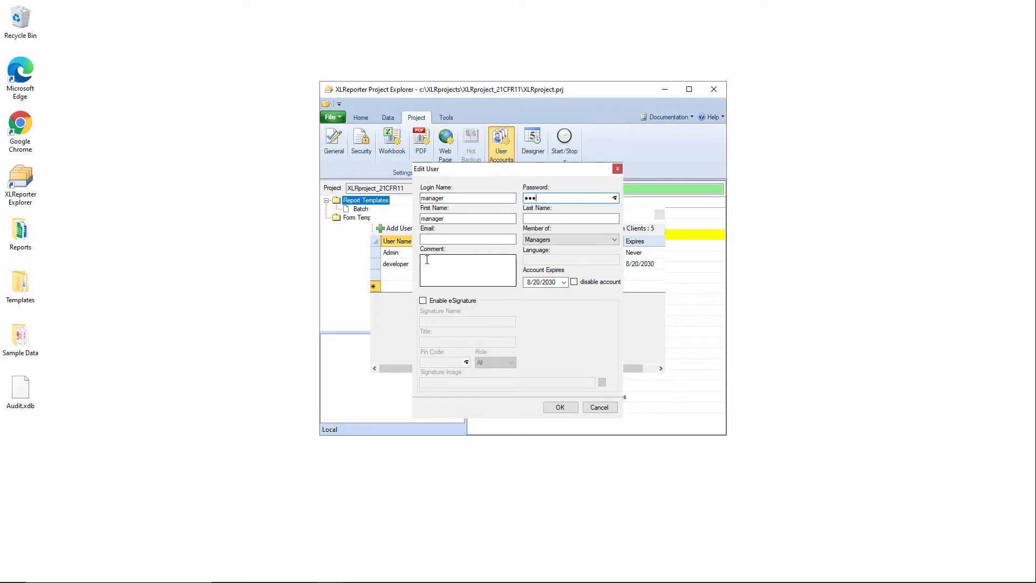
key("Tab")
type("Jim")
key("Tab")
type("S")
Enable eSignature for the manager user with title Plant Manager and enter the PIN code
left_click(432, 302)
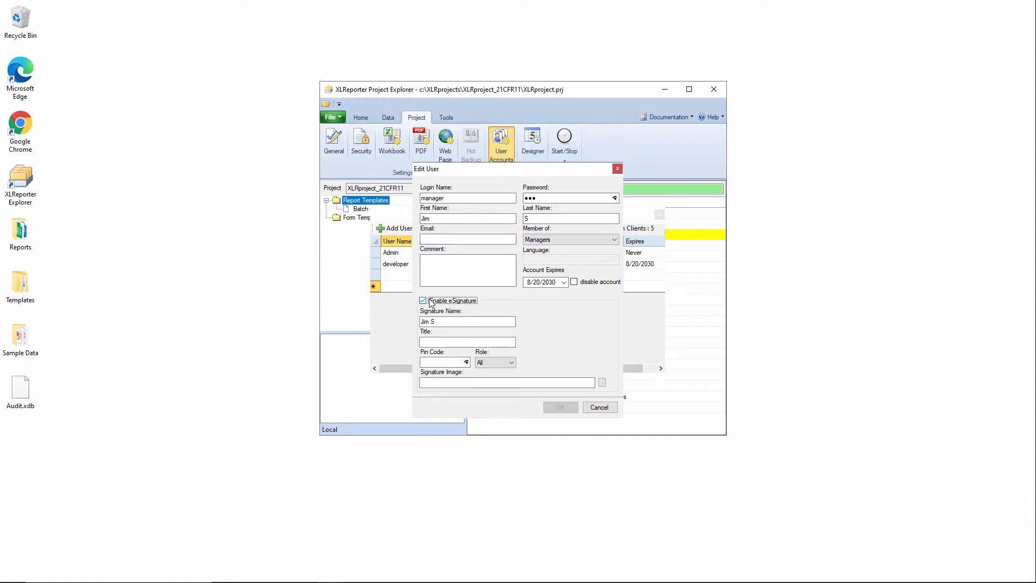
left_click(446, 341)
type("Plant Manager")
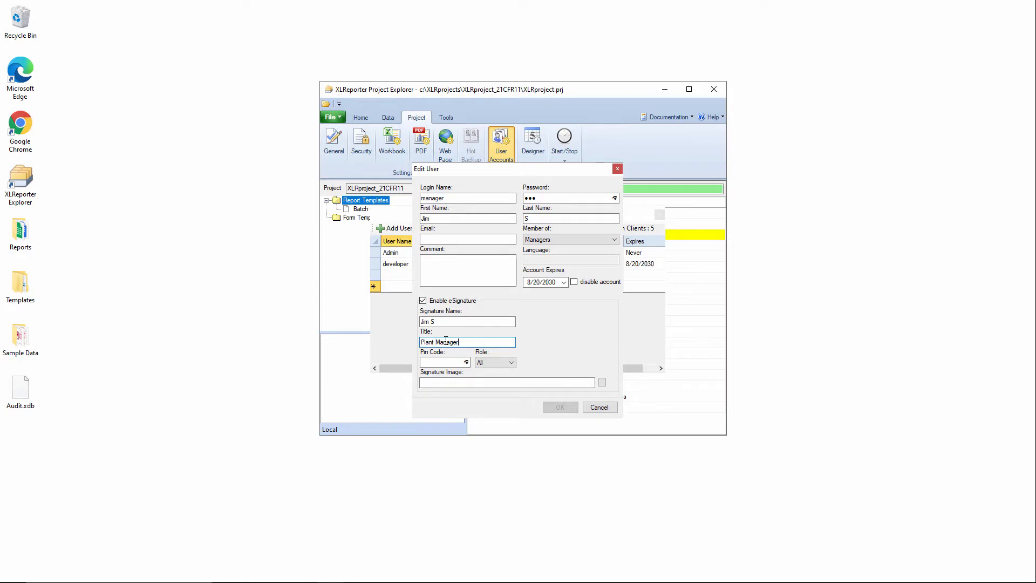
left_click(448, 363)
type("123")
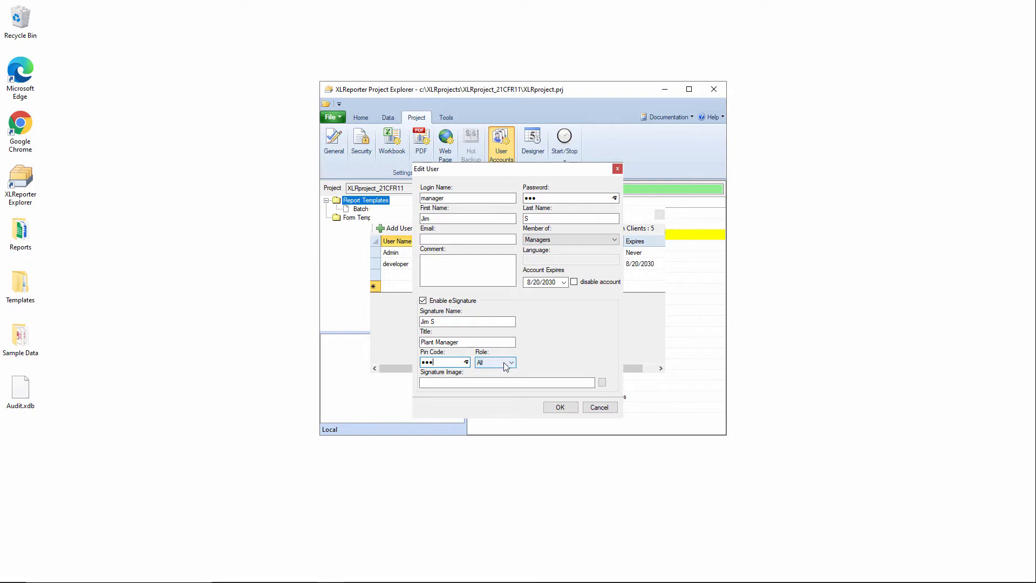
Attach the businessman picture as the signature image and save the manager user
left_click(603, 383)
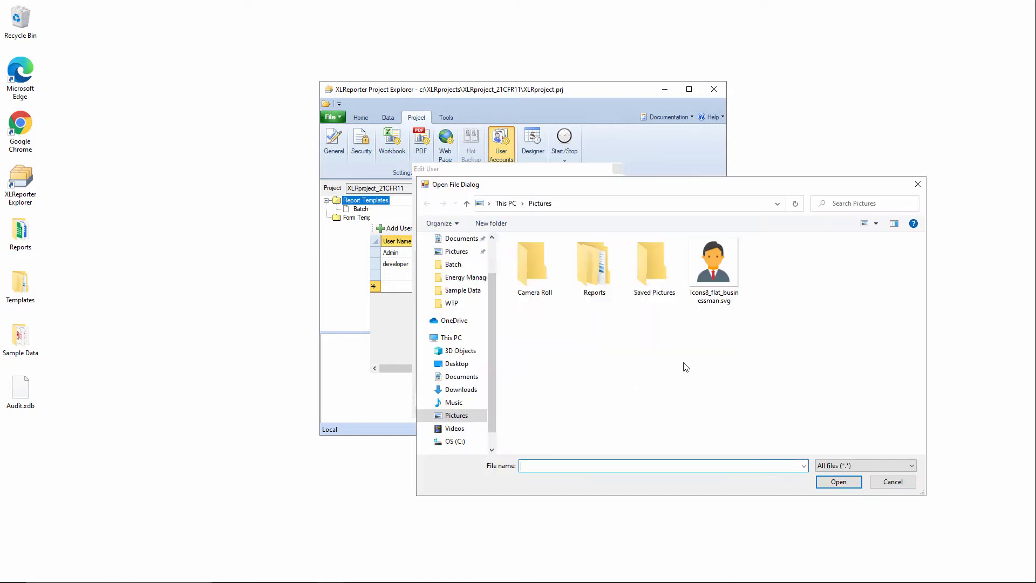
double_click(717, 277)
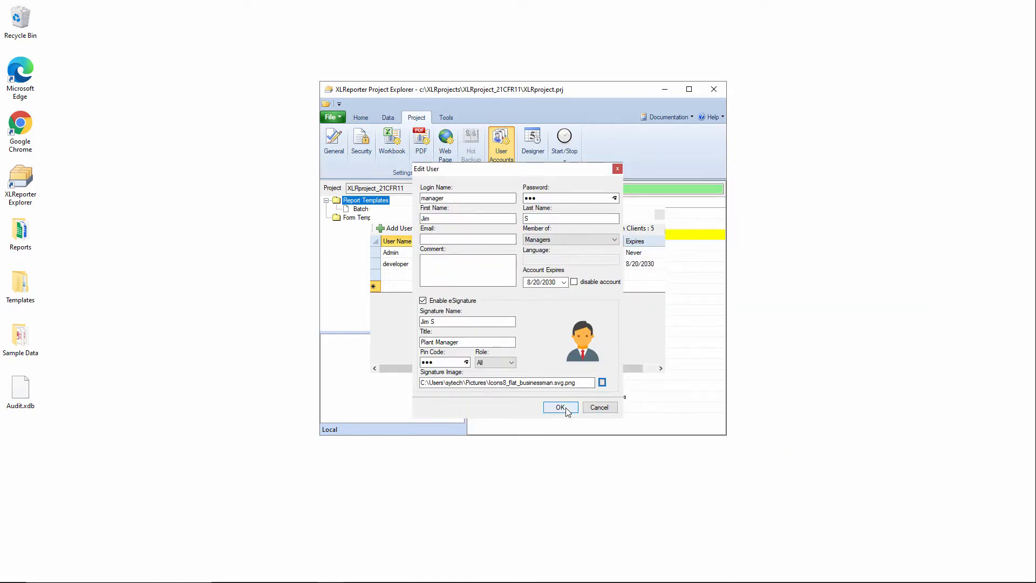
left_click(562, 407)
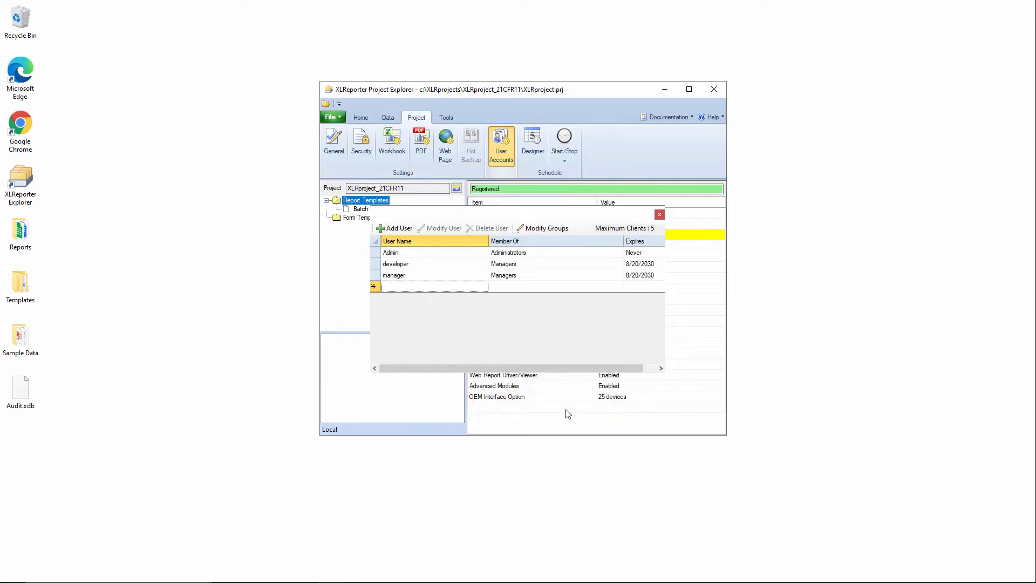
Add a new user with login name operator, a password, and the user's first name and last initial
left_click(387, 231)
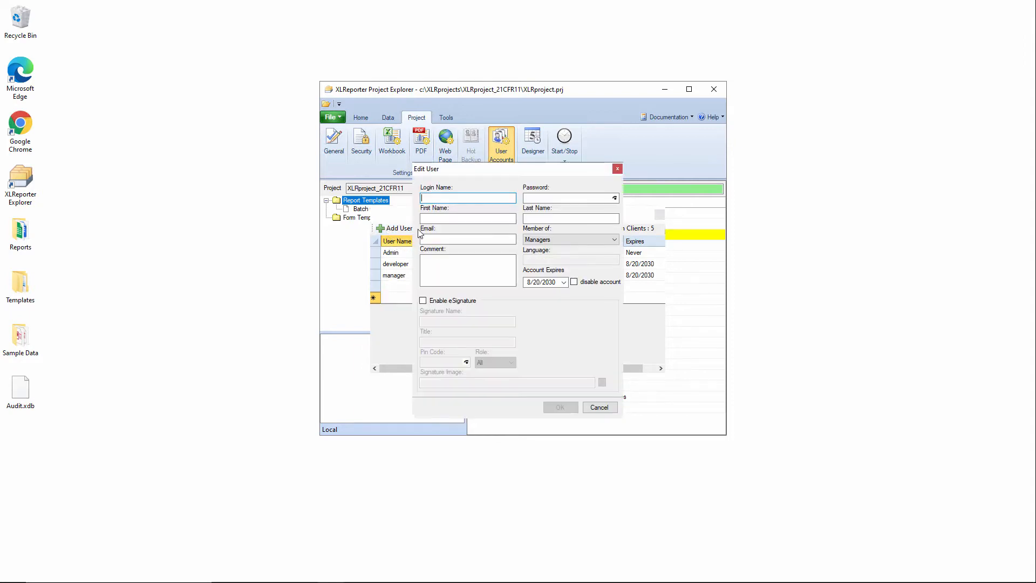
type("operator")
left_click(532, 199)
type("•••")
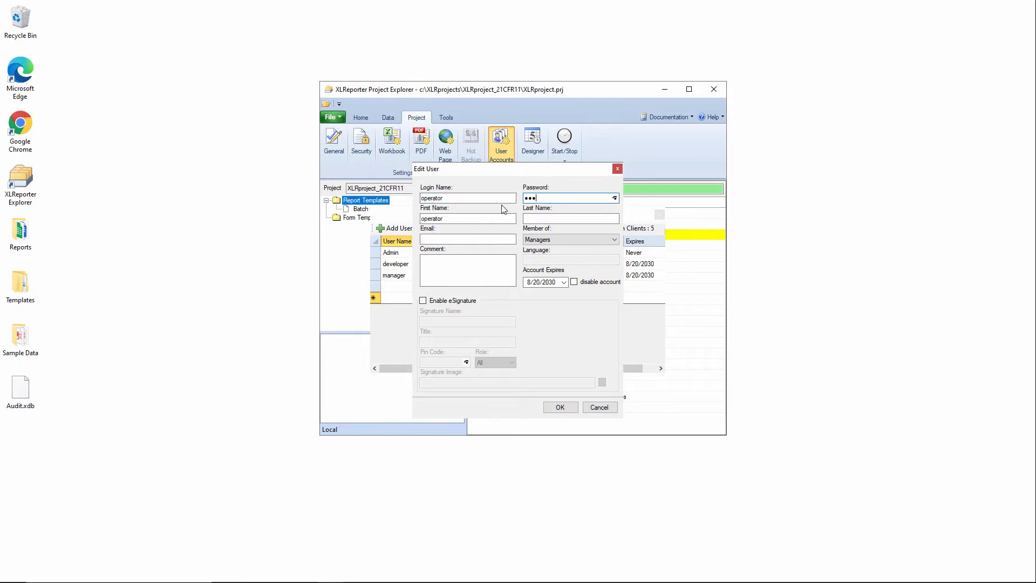
left_click_drag(485, 220, 274, 200)
type("Joey")
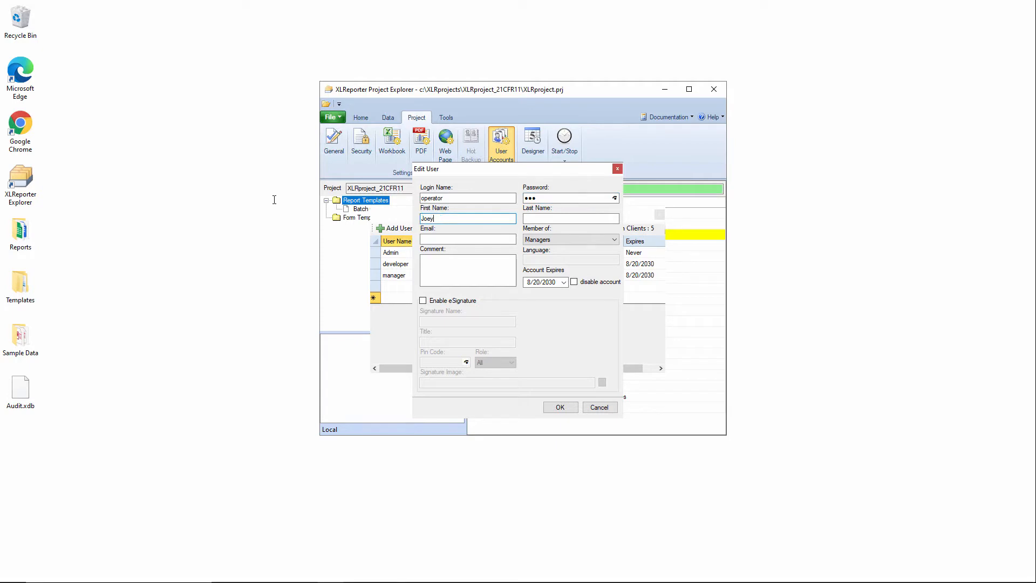
key("Tab")
type("G")
Make the operator a member of the Users group and enable eSignature
left_click(585, 241)
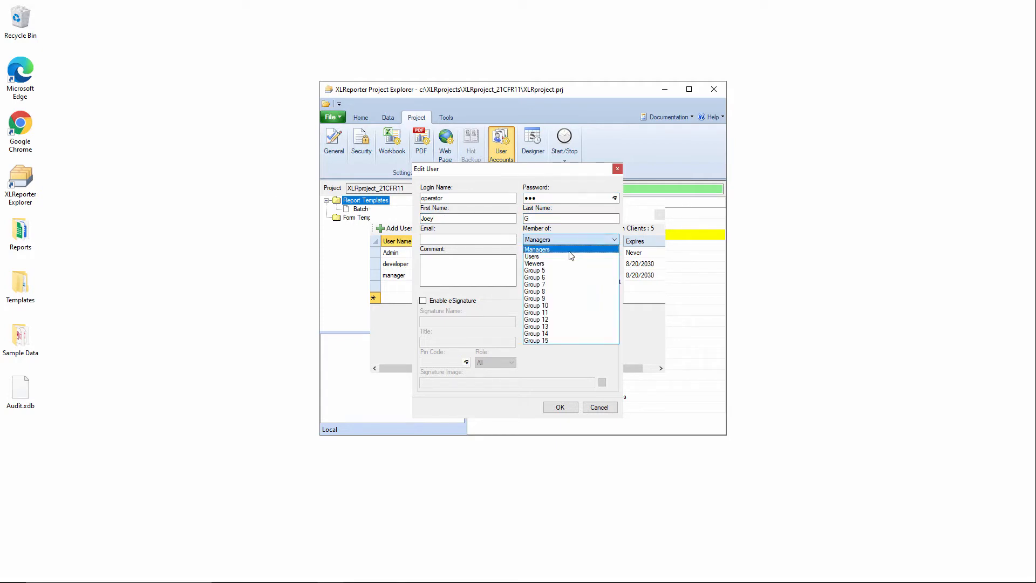
left_click(570, 258)
left_click(461, 301)
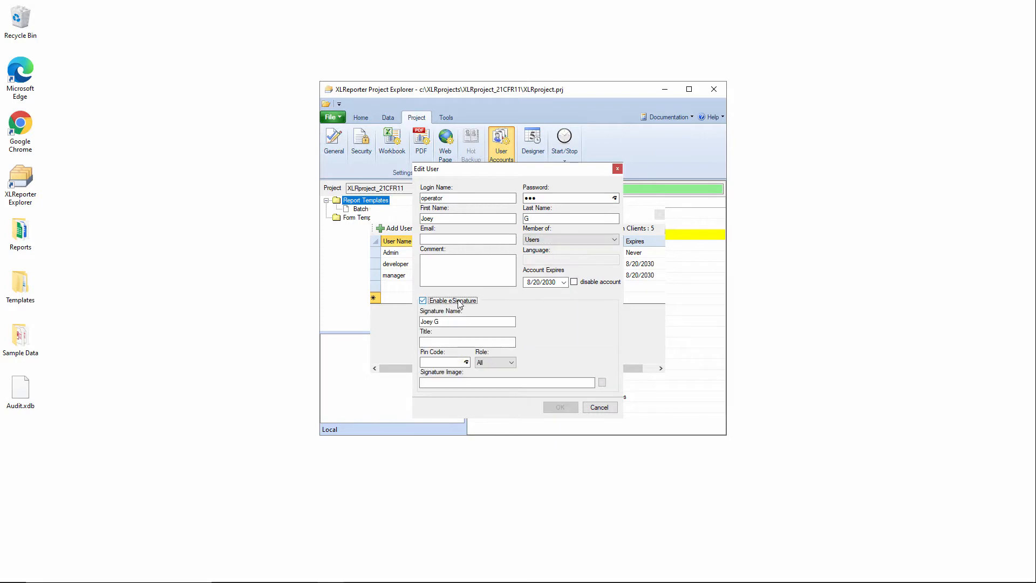
Set the operator's signature role to Review and enter the PIN code
left_click(494, 362)
left_click(488, 392)
left_click(451, 362)
type("123")
Attach the businessman picture as the signature image, save the operator user, and close the user accounts window
left_click(473, 383)
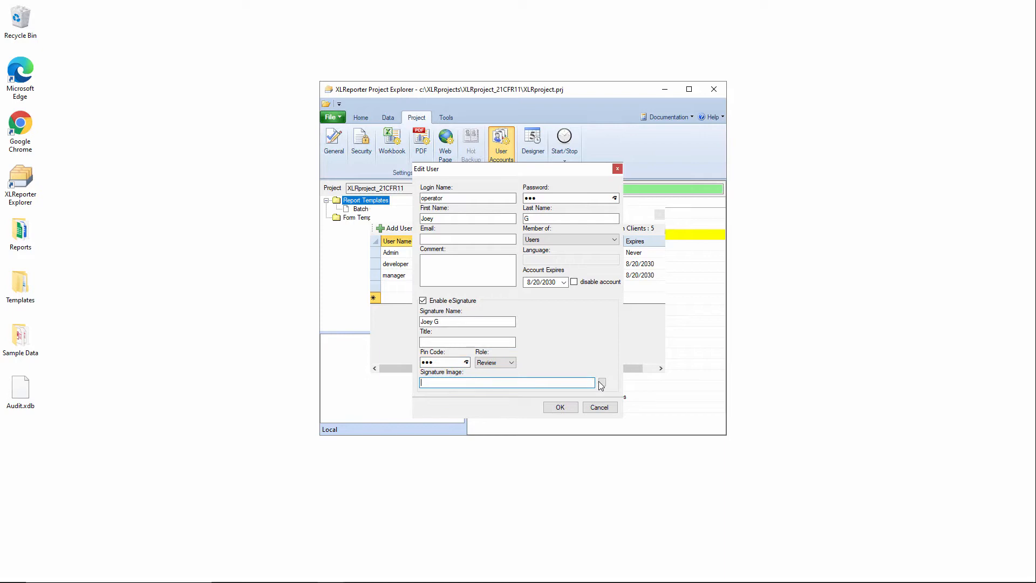
left_click(603, 381)
double_click(704, 281)
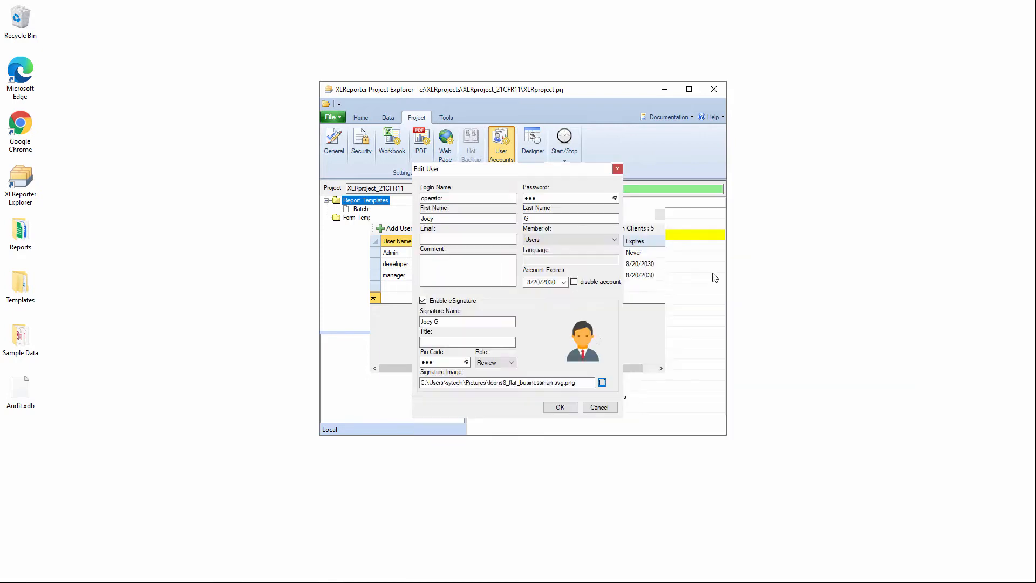
left_click(560, 407)
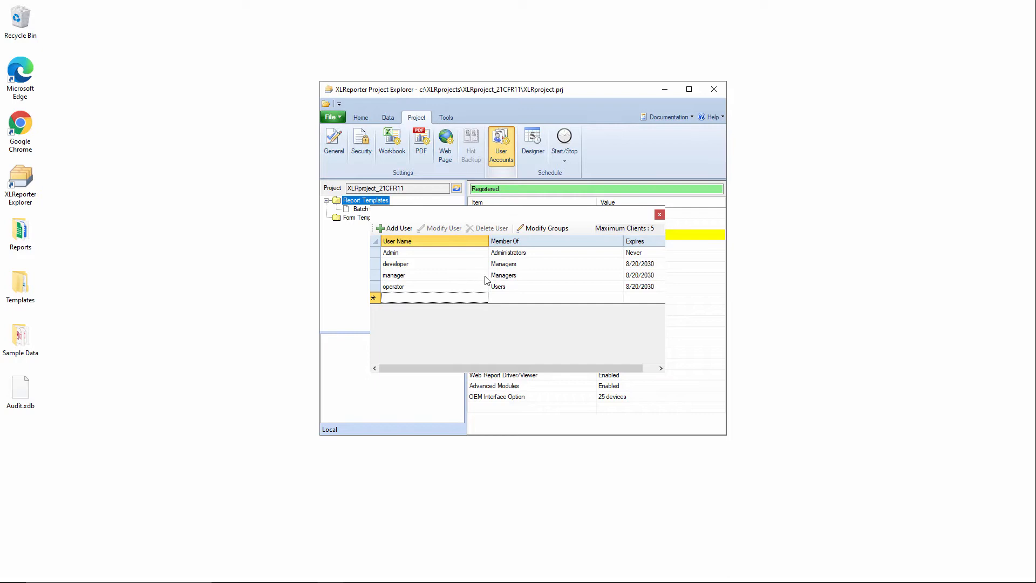
left_click(661, 214)
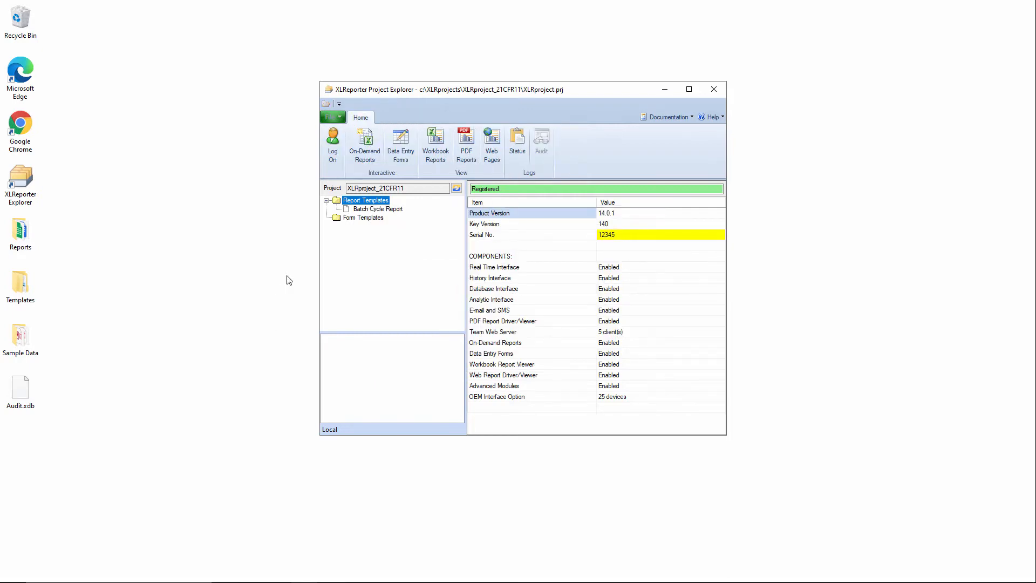
Log on to the project as developer with the account password
left_click(334, 157)
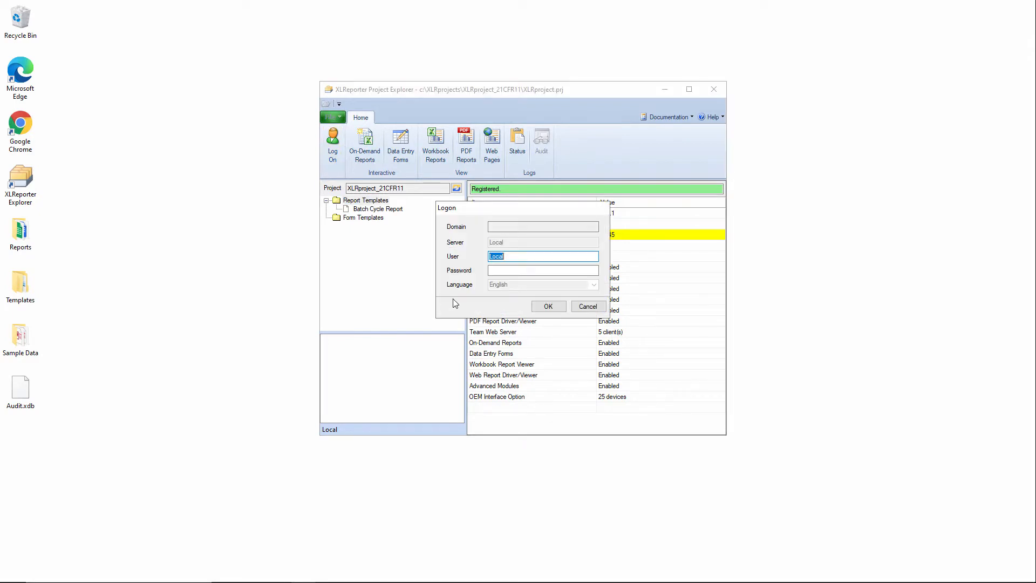
type("developer")
key("Tab")
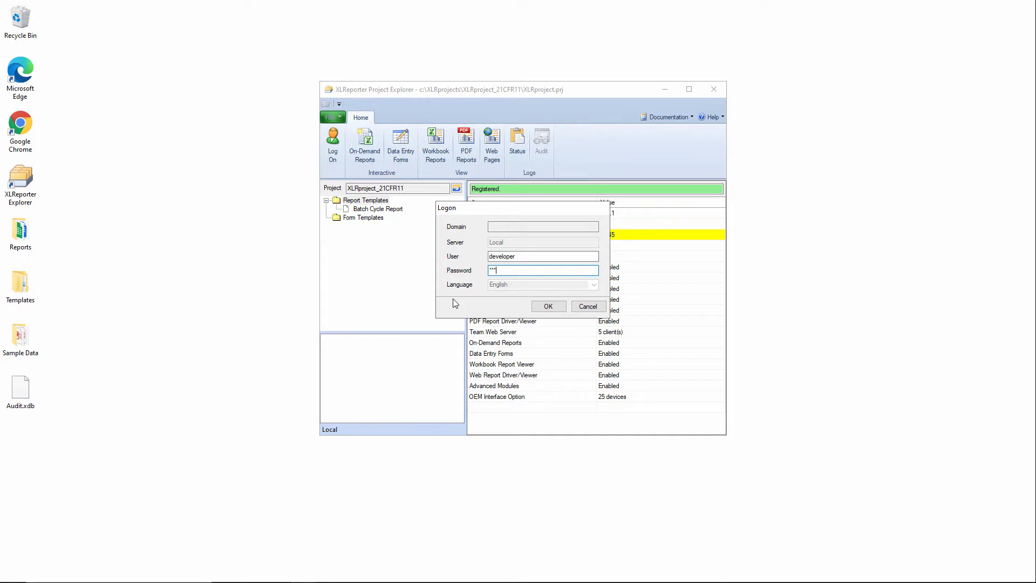
left_click(548, 306)
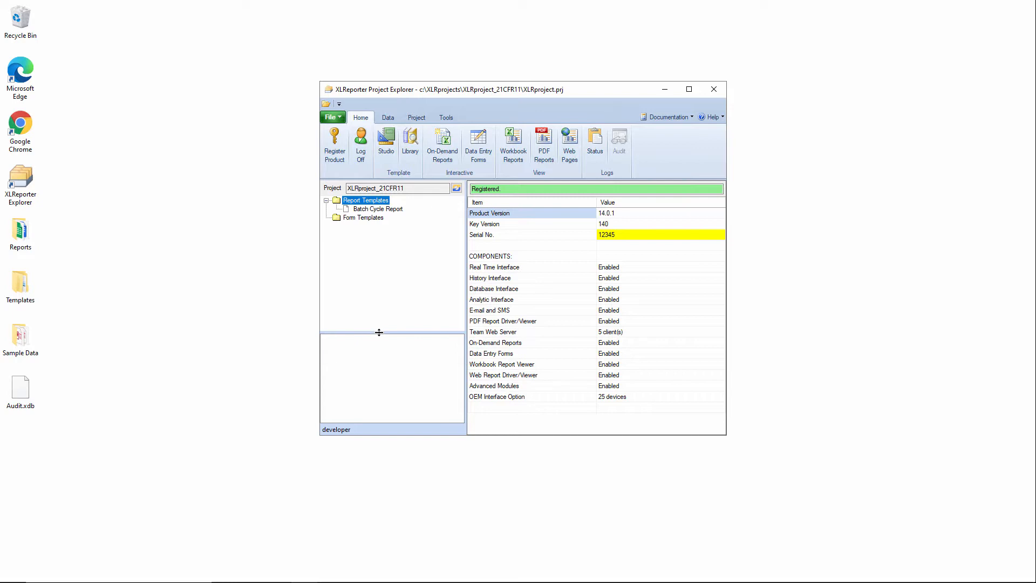
Add an Audit Trail connector named XLR_Audit, recreating its database tables, and close the connectors list
left_click(390, 115)
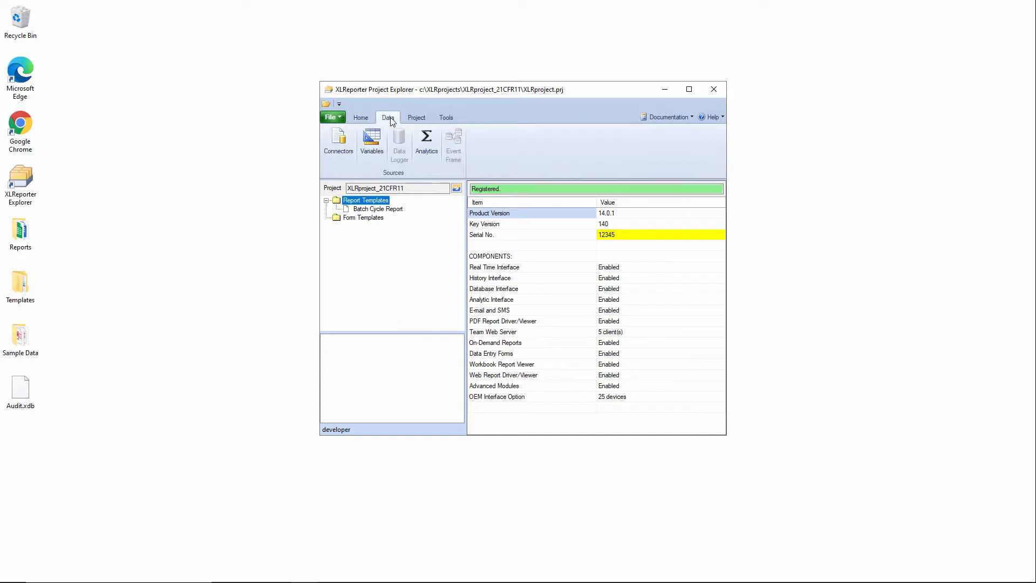
left_click(348, 159)
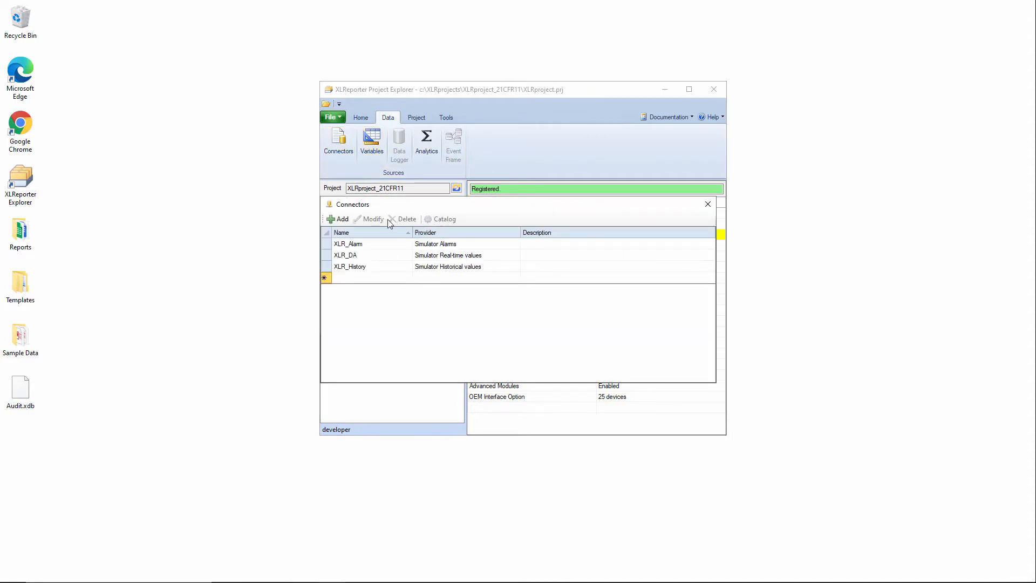
left_click(342, 219)
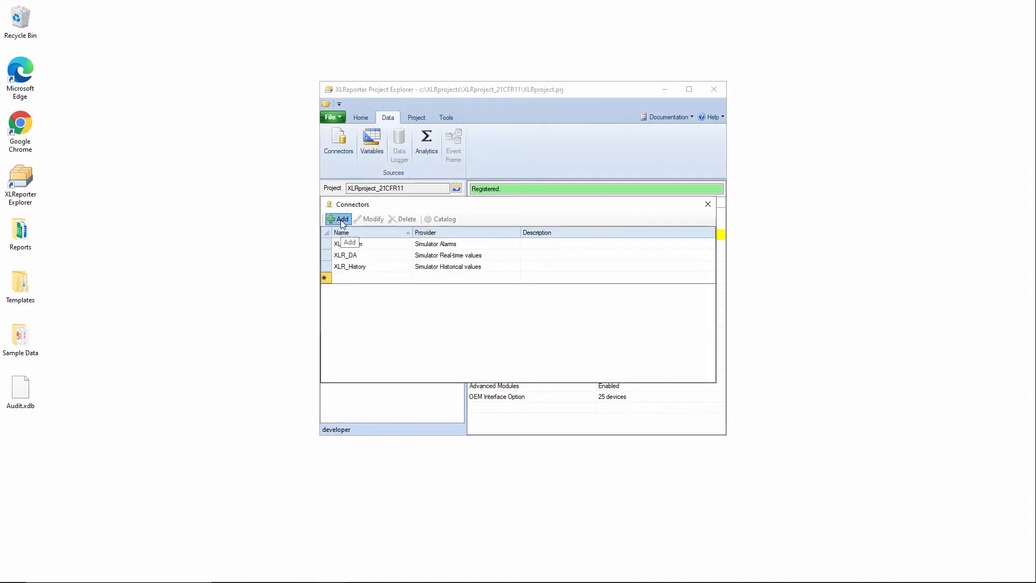
left_click(452, 383)
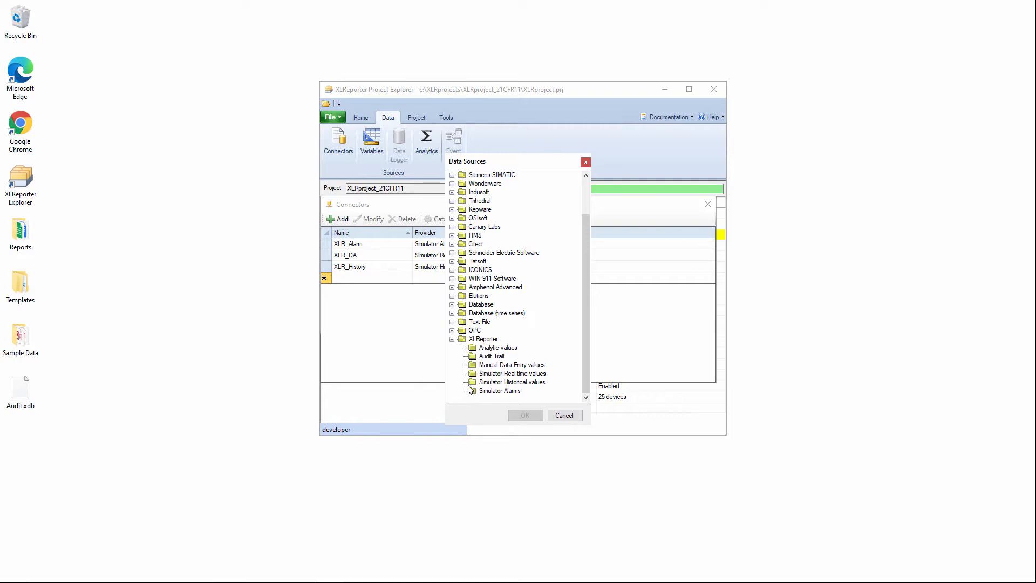
left_click(497, 357)
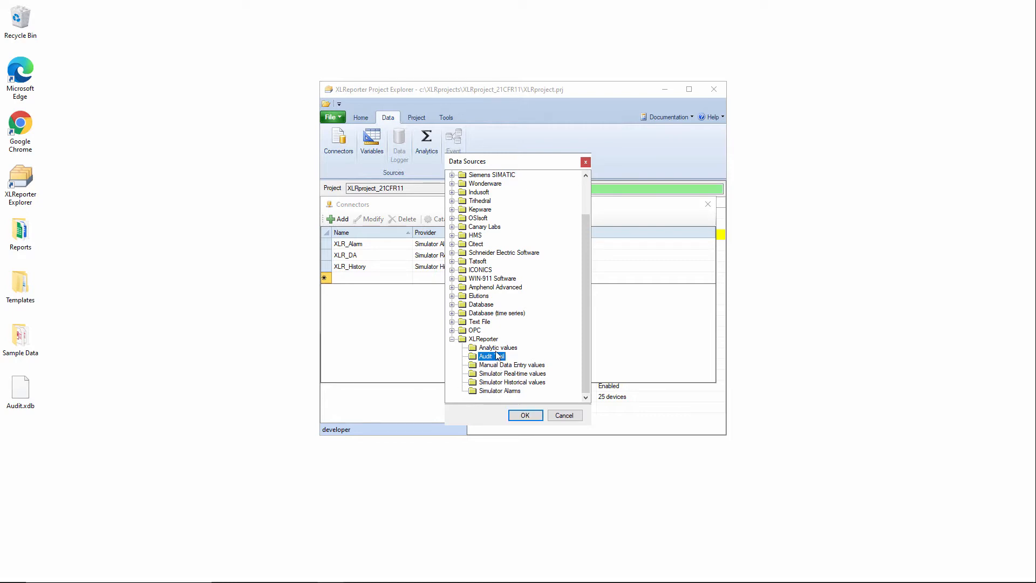
left_click(532, 413)
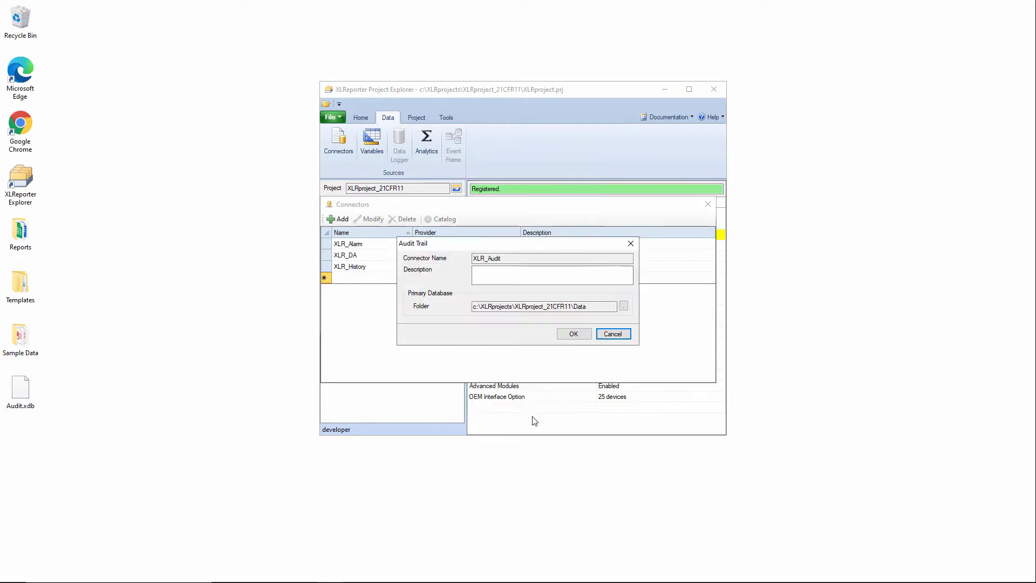
left_click(582, 334)
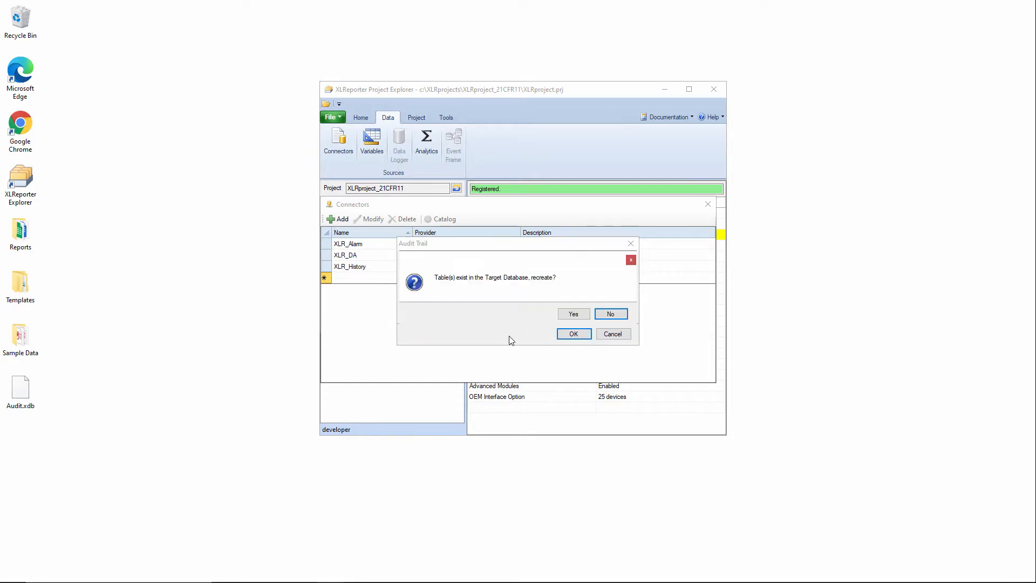
left_click(574, 316)
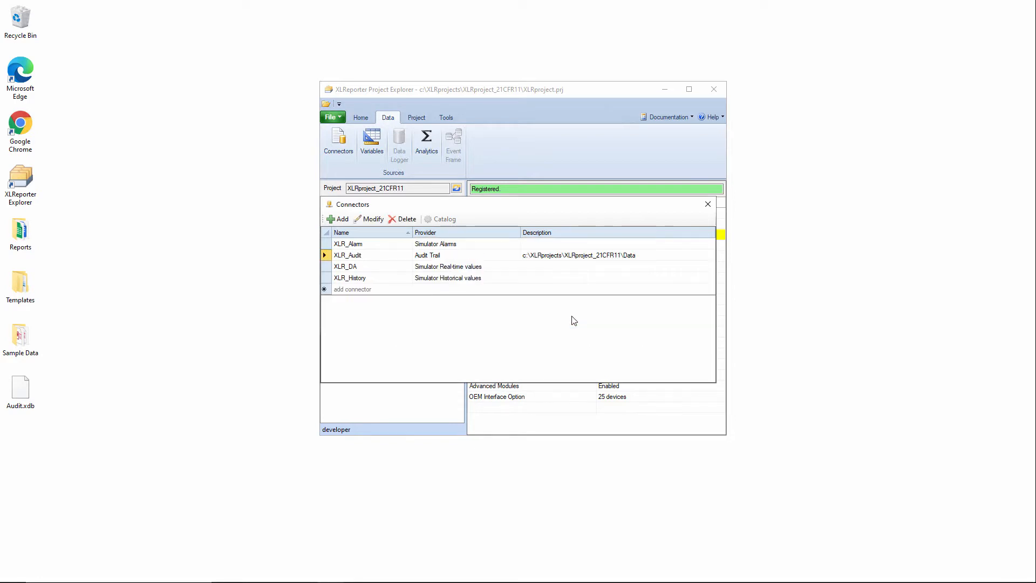
left_click(708, 205)
Enable Electronic Signatures in the project security settings, choosing Development Cycle as the reason for the change
left_click(418, 119)
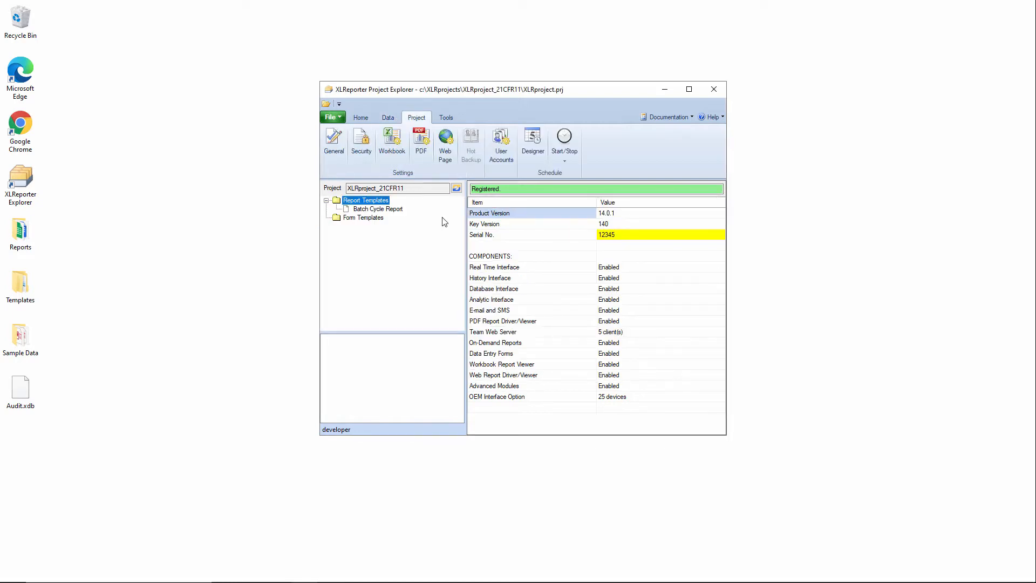
left_click(361, 143)
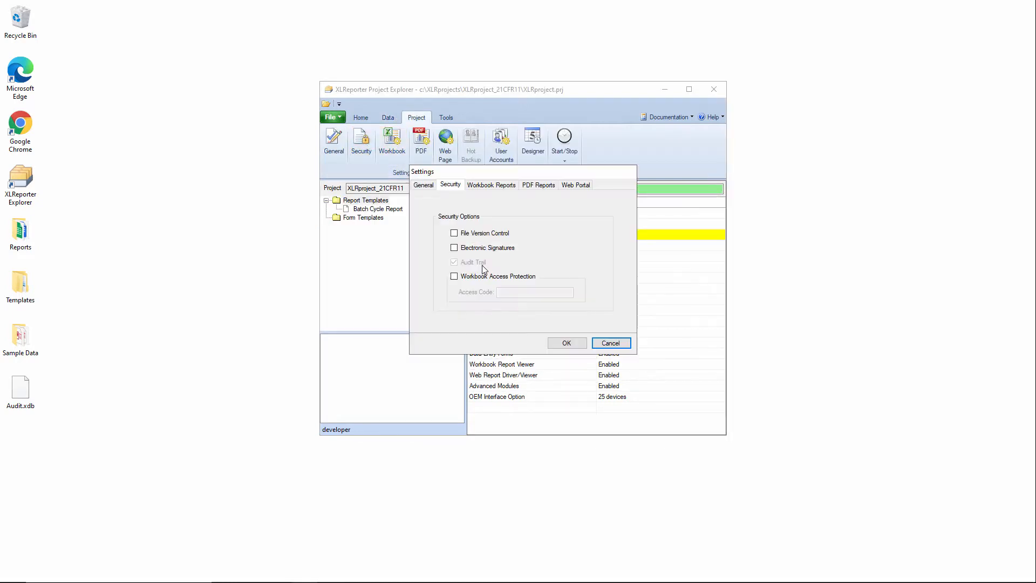
left_click(454, 249)
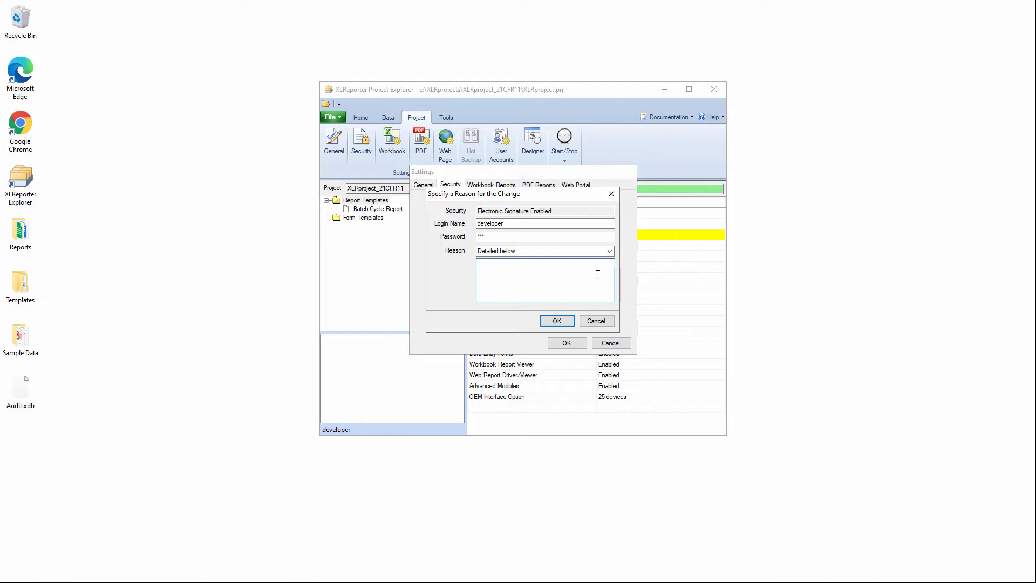
left_click(610, 251)
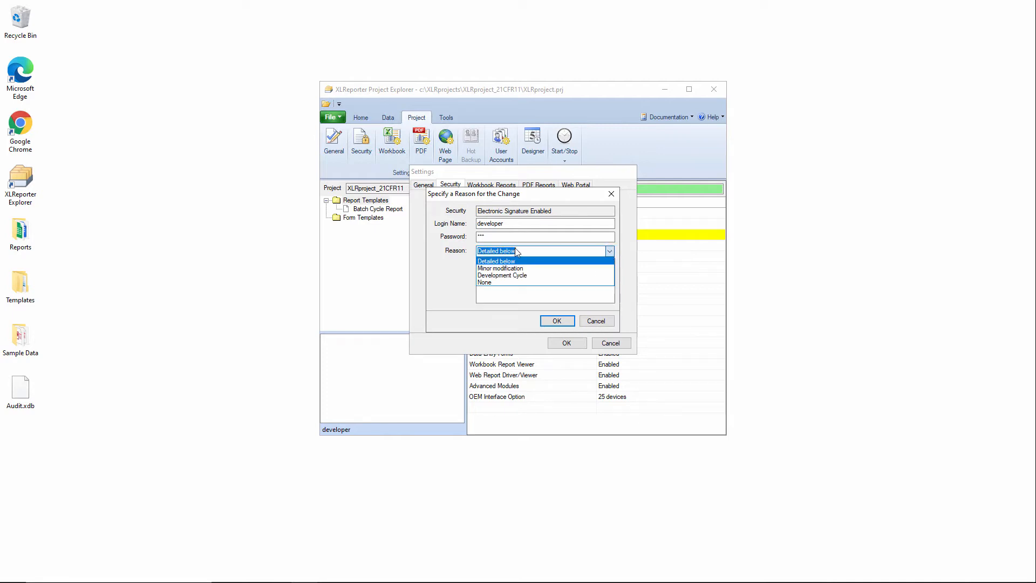
left_click(506, 275)
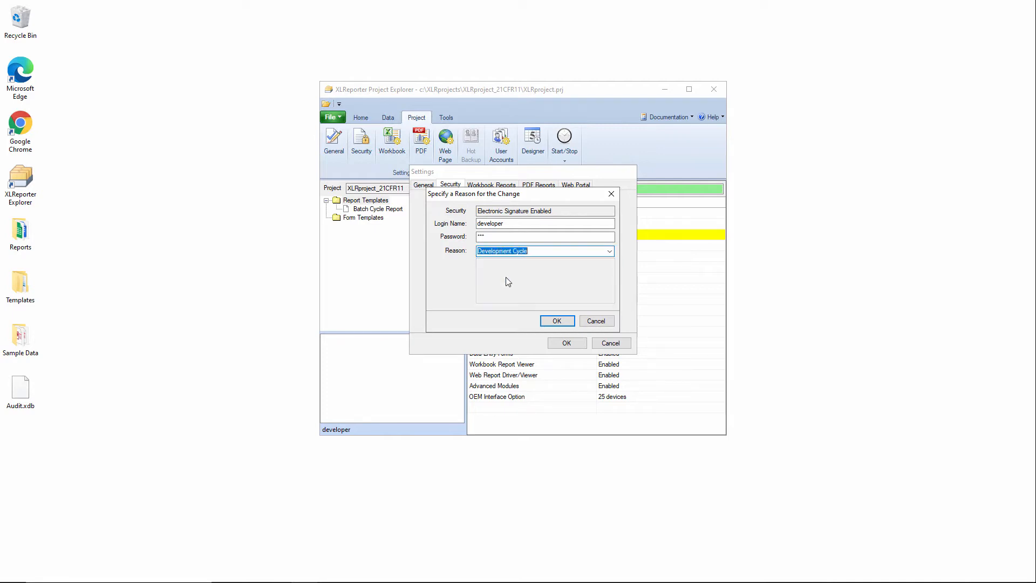
left_click(556, 320)
Enable File Version Control, choosing Development Cycle as the reason for the change
left_click(466, 238)
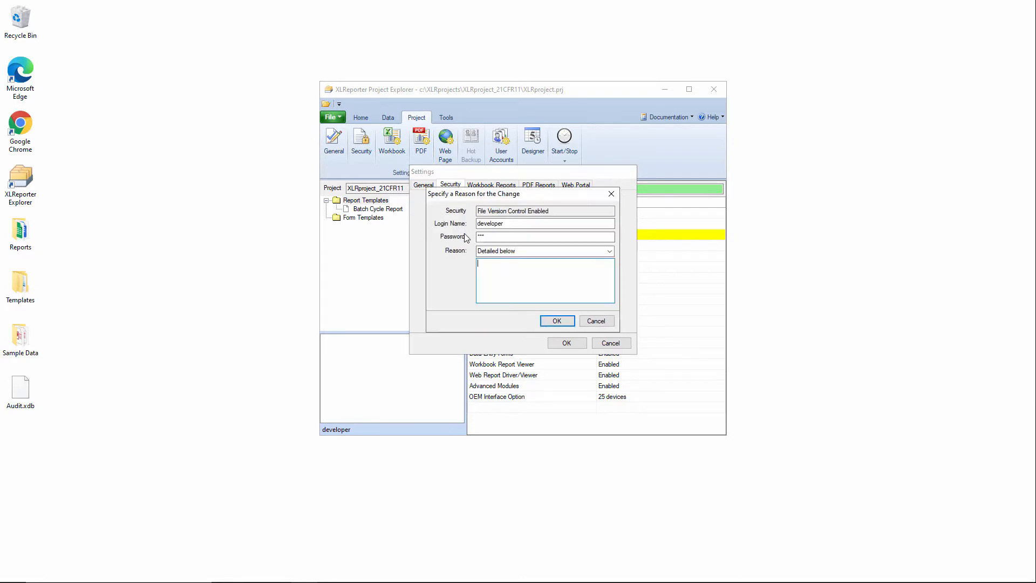
left_click(609, 251)
left_click(528, 276)
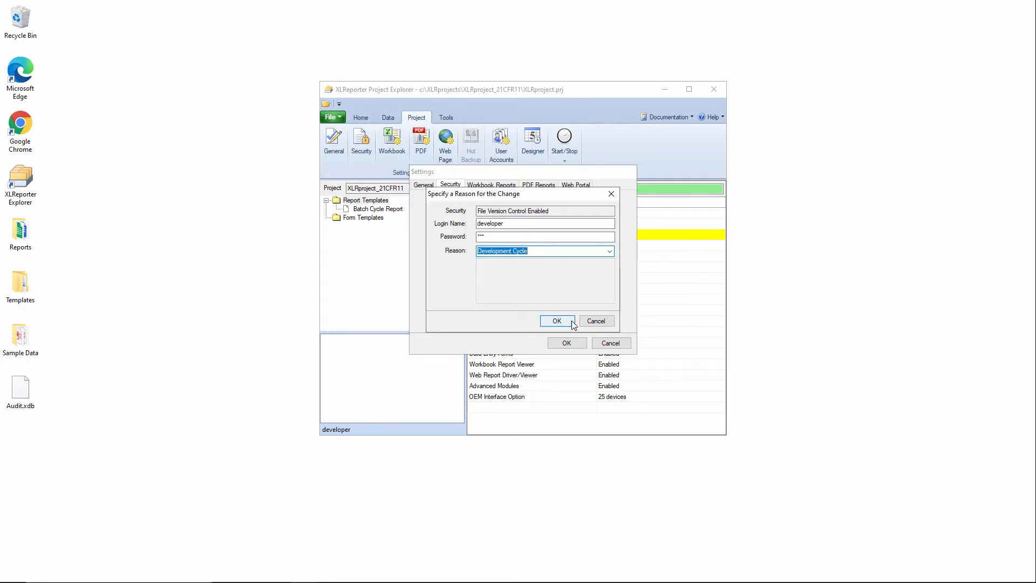
left_click(556, 320)
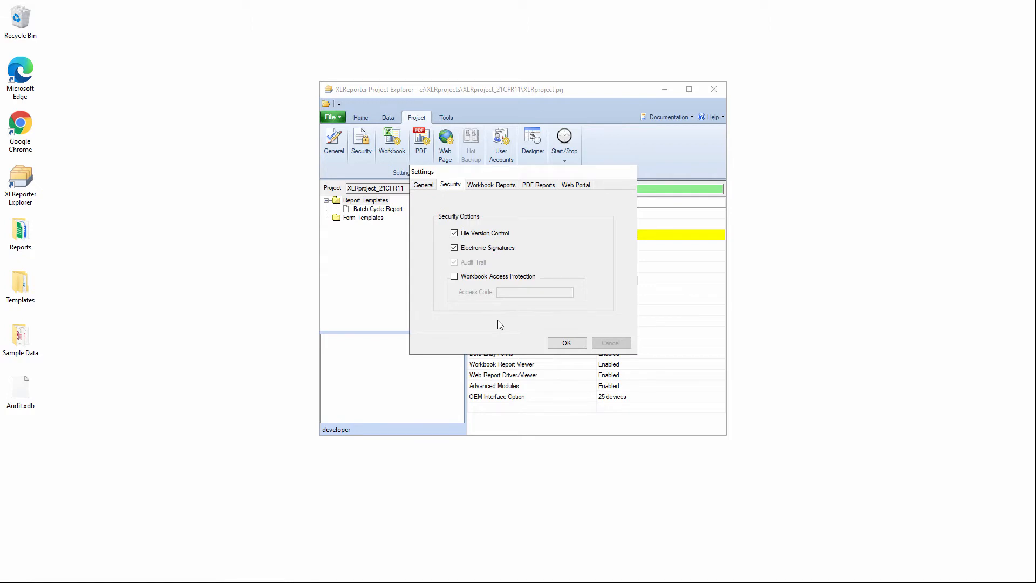
Enable Workbook Access Protection with Development Cycle as the reason and close the security settings
left_click(454, 276)
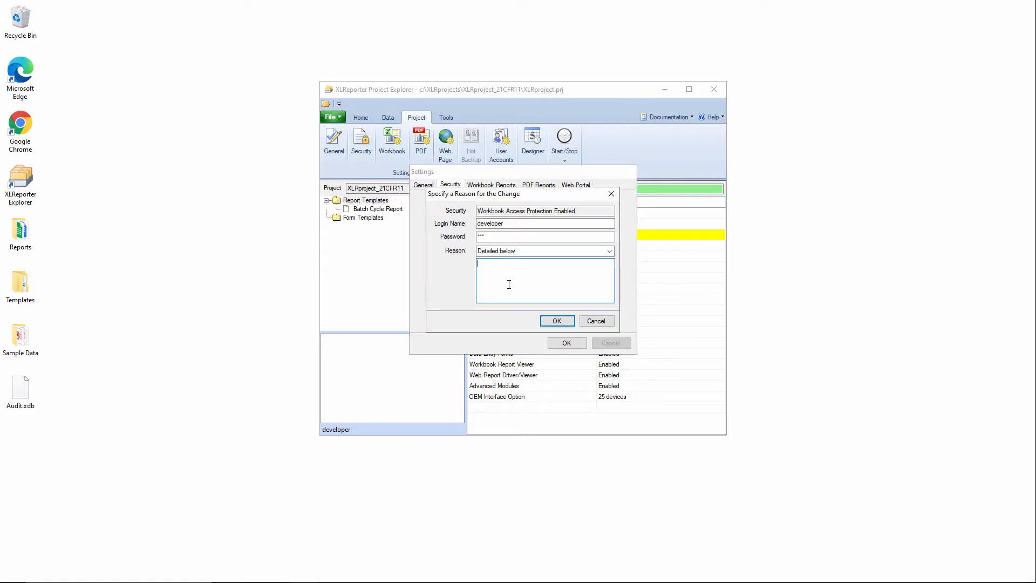
left_click(609, 251)
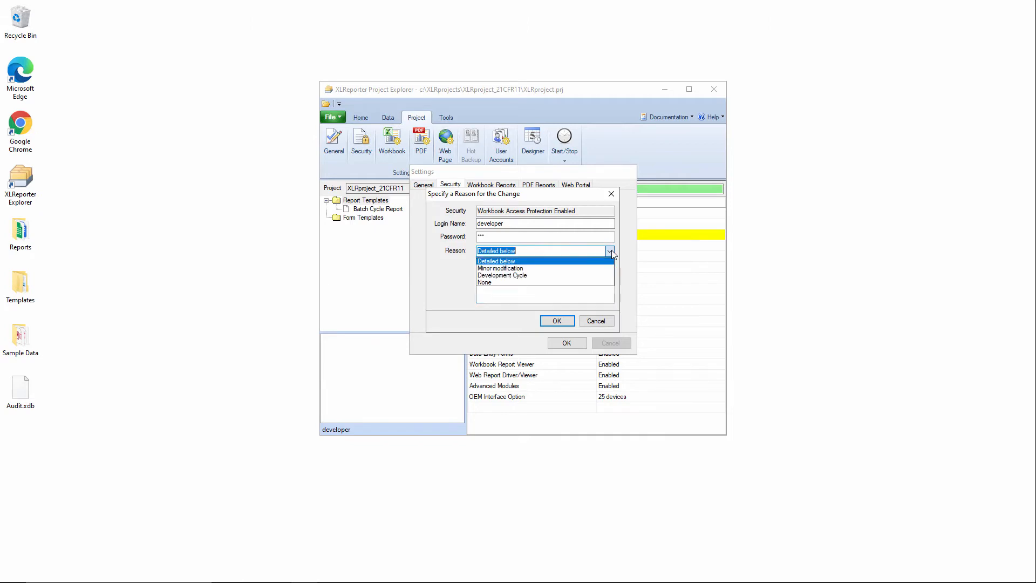
left_click(538, 275)
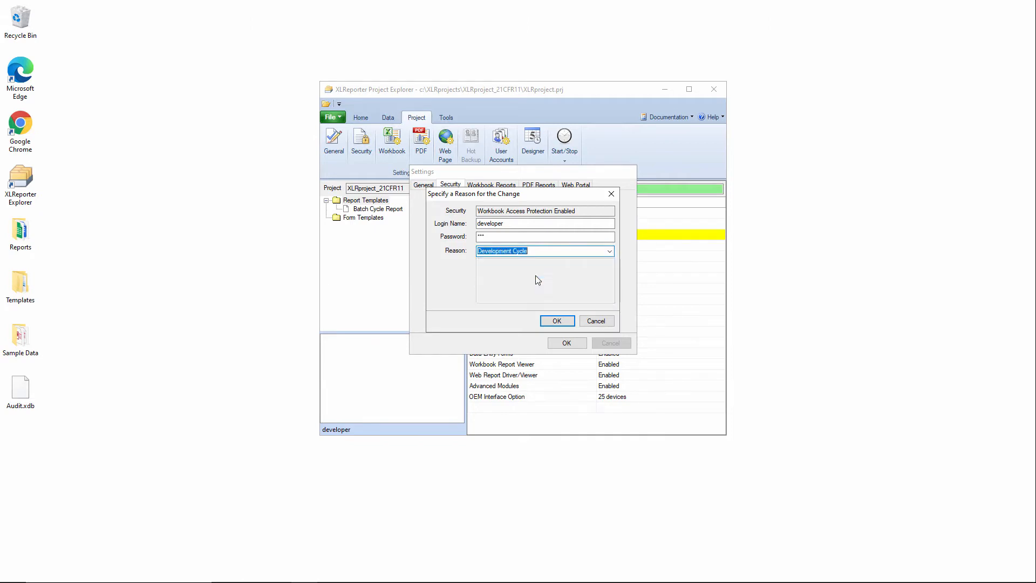
left_click(555, 322)
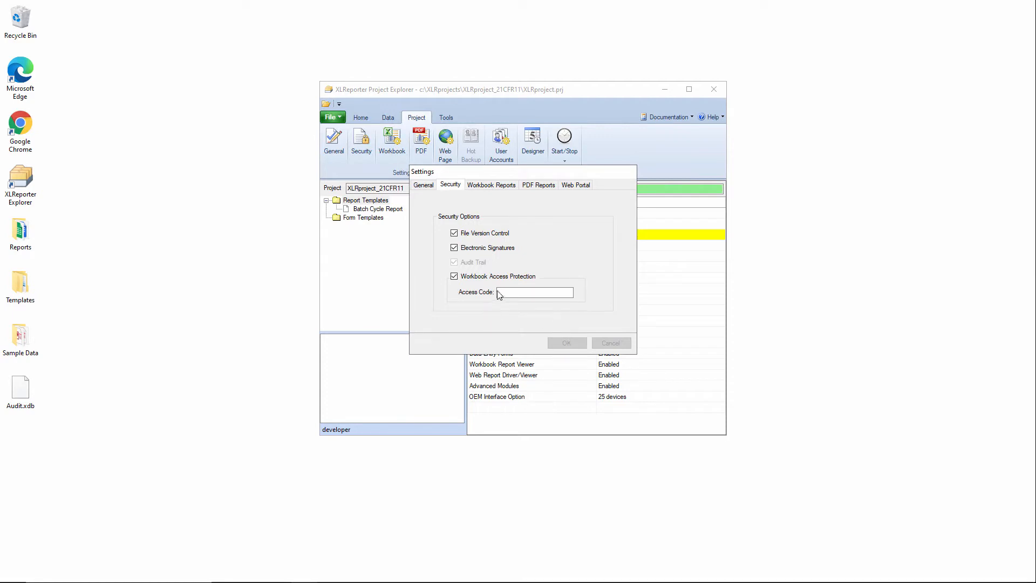
left_click(568, 343)
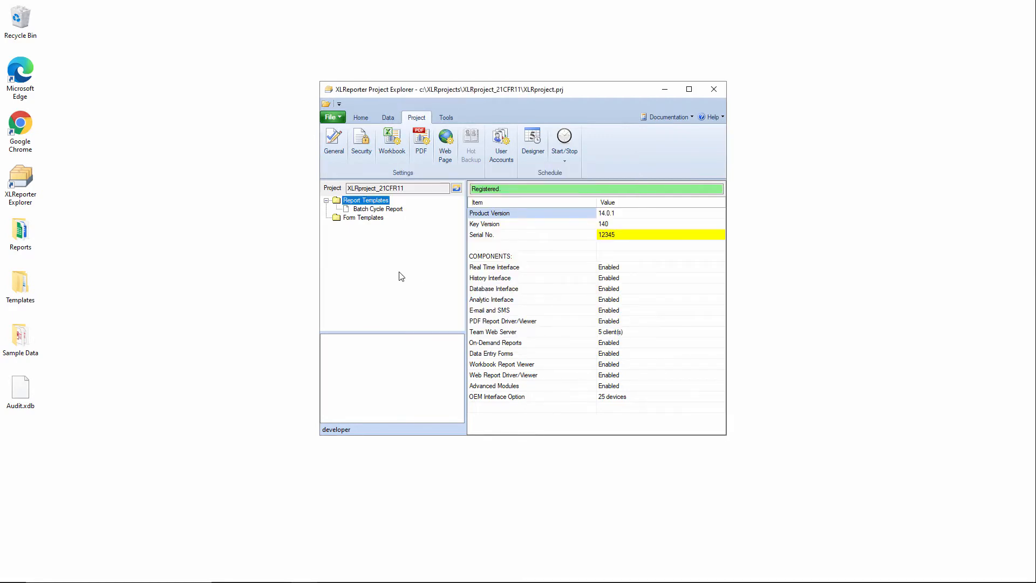
Open the Batch Cycle Report template and start saving it under a new name, giving Development Cycle as the reason
double_click(378, 209)
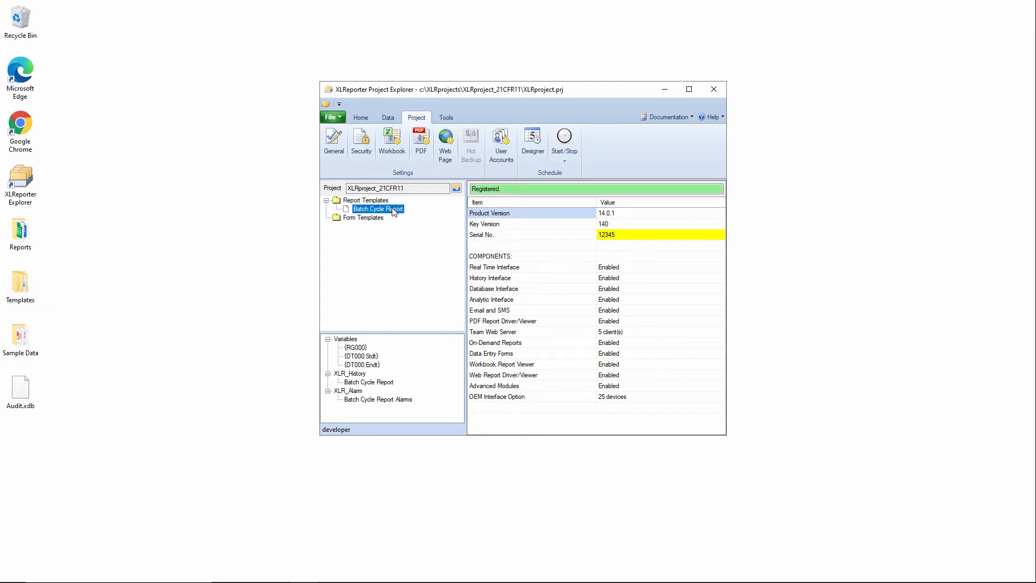
left_click(739, 138)
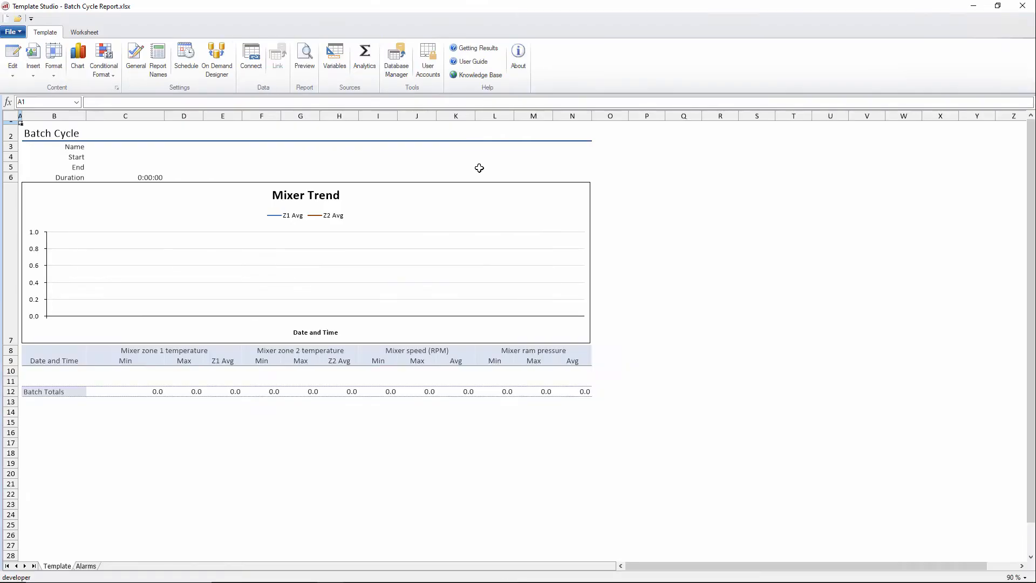
left_click(10, 32)
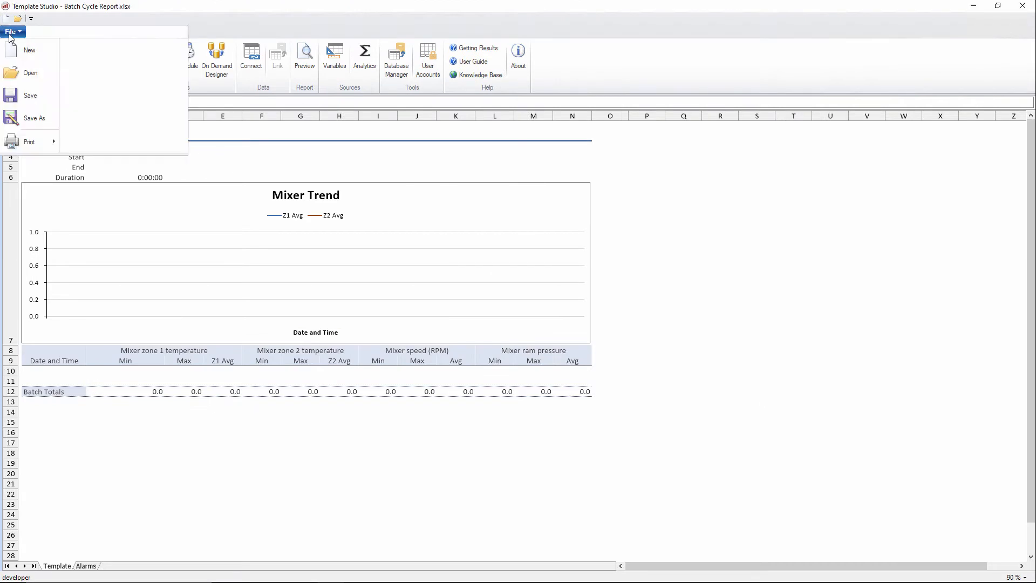
left_click(34, 119)
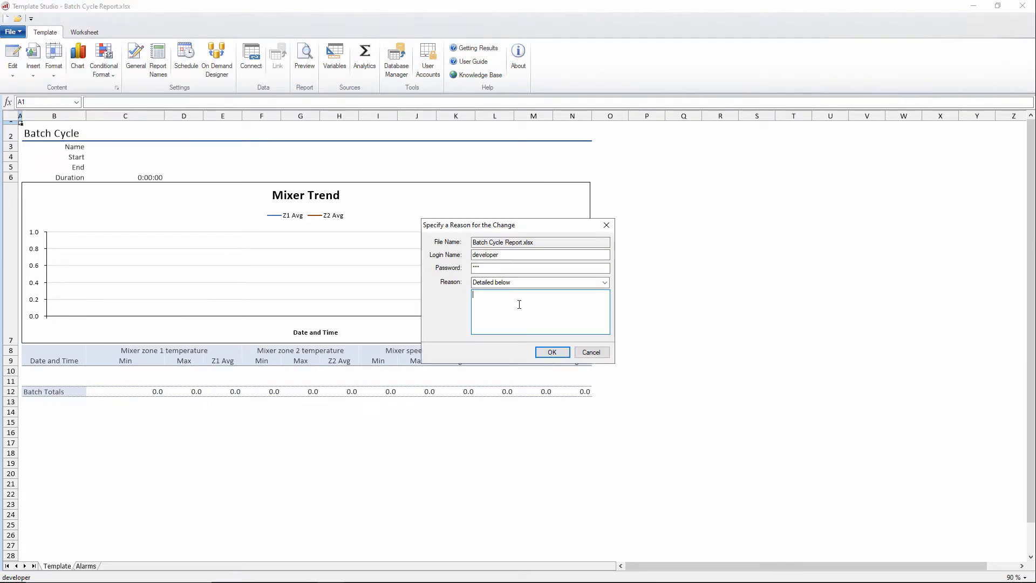
left_click(600, 282)
left_click(506, 306)
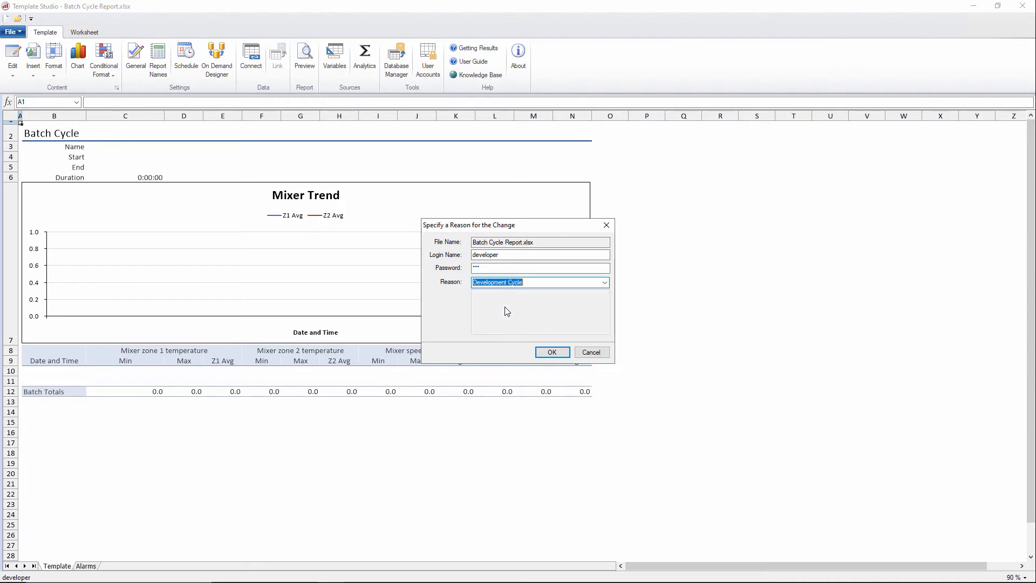
left_click(560, 354)
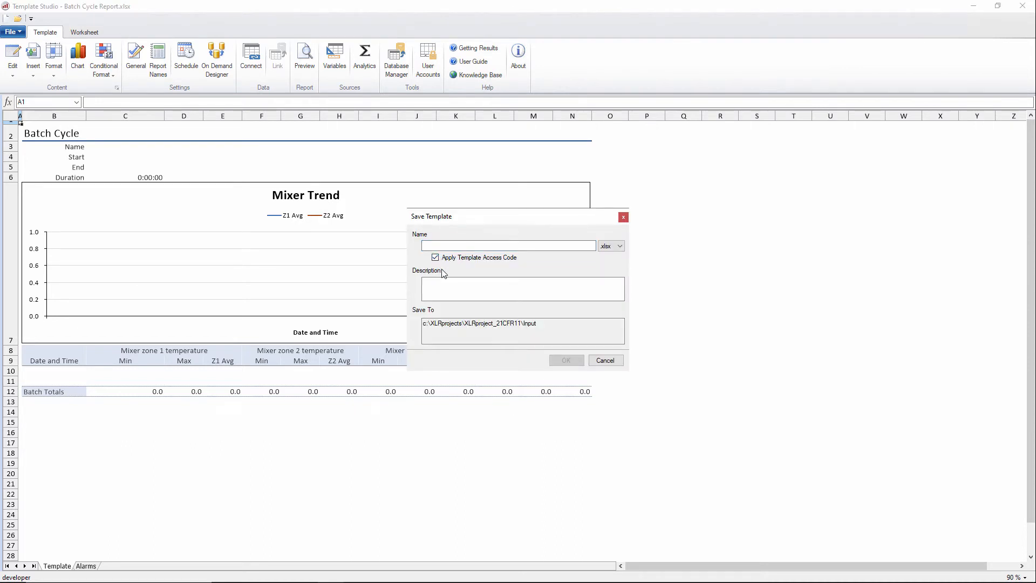
Save the template as Secure Batch with the template access code applied, entering the access code
left_click(502, 264)
left_click(476, 244)
type("Secure Batch")
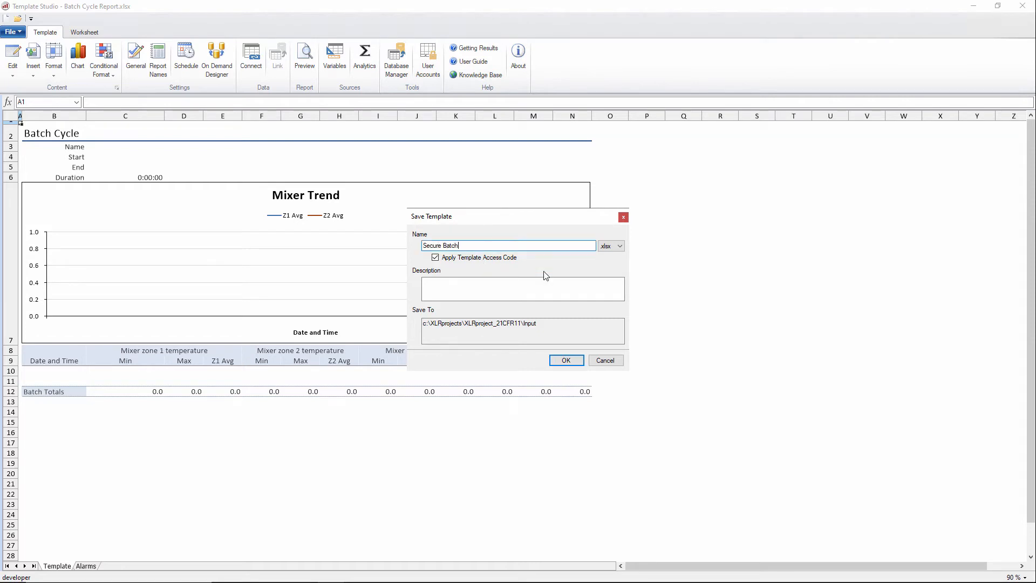
left_click(566, 360)
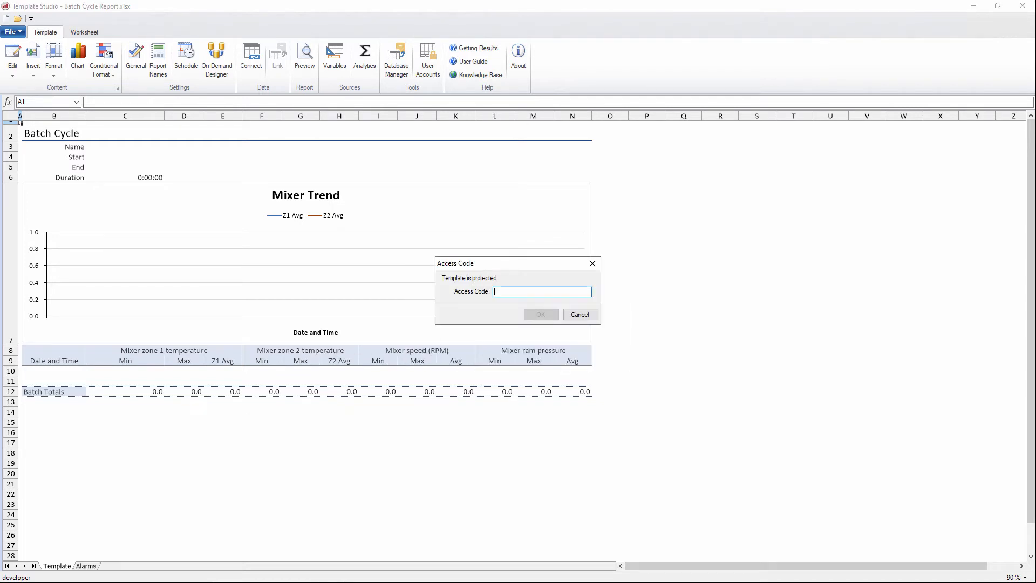
type("*****")
left_click(553, 314)
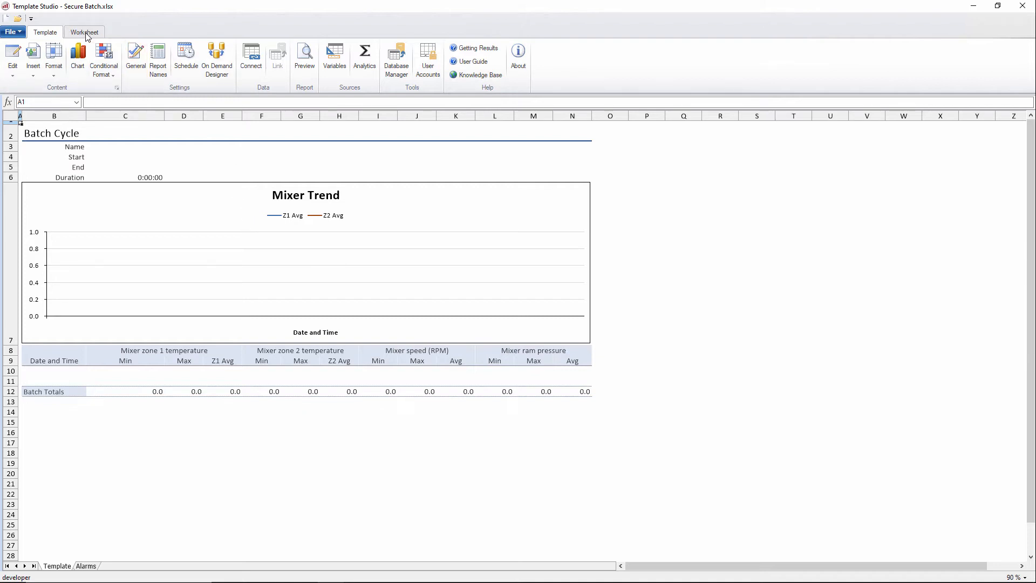
Open the template's General settings and enable eSignatures on the Signatures tab
left_click(135, 56)
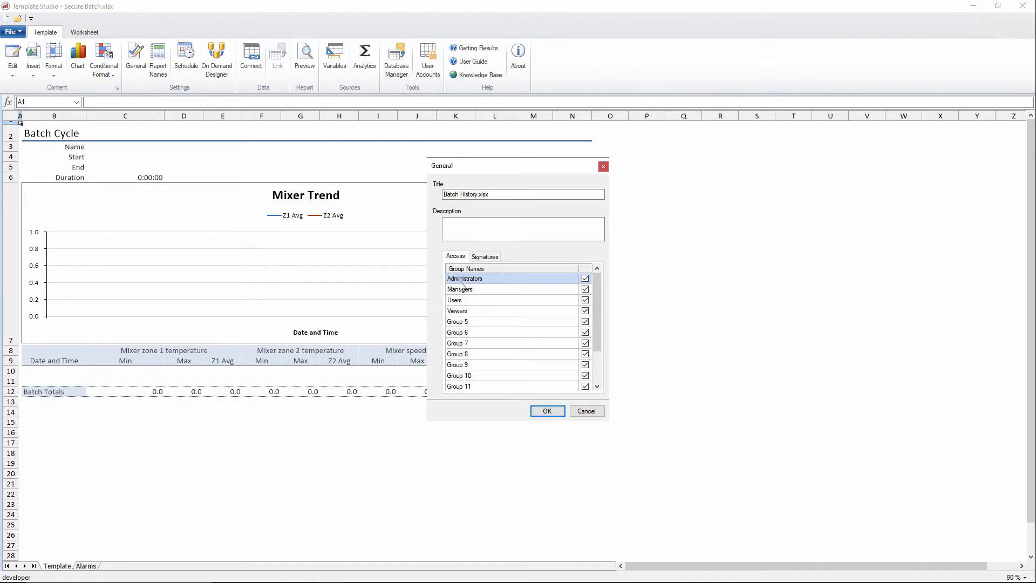
left_click(485, 257)
left_click(462, 284)
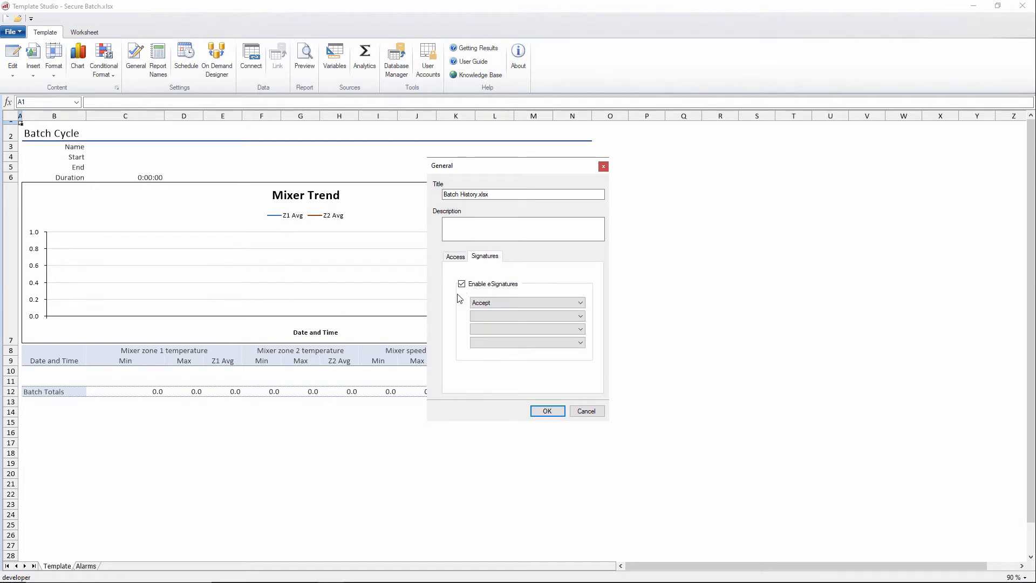
Set the first eSignature role to Accept, confirm the General settings and close Template Studio
left_click(512, 304)
left_click(513, 303)
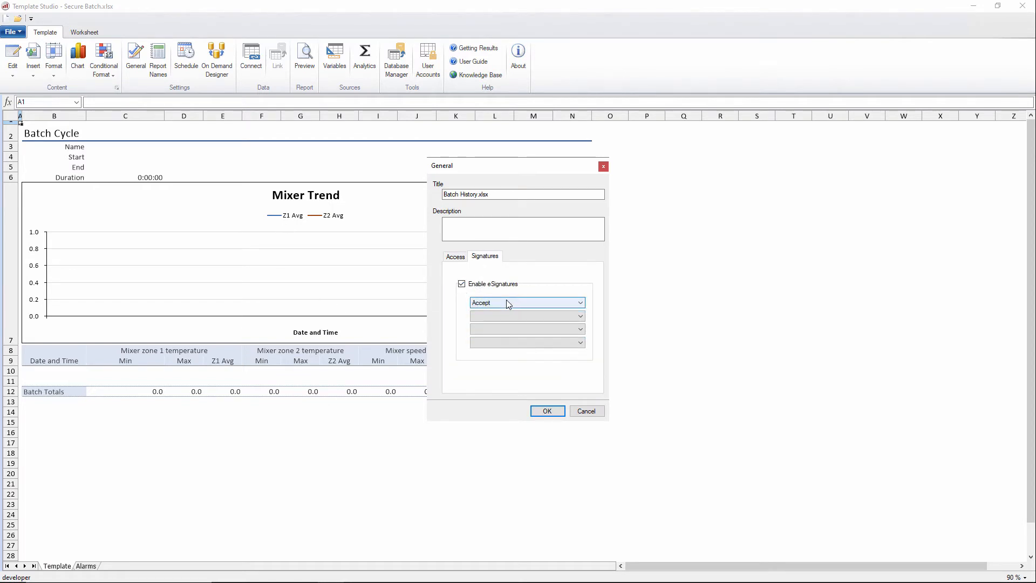
left_click(474, 317)
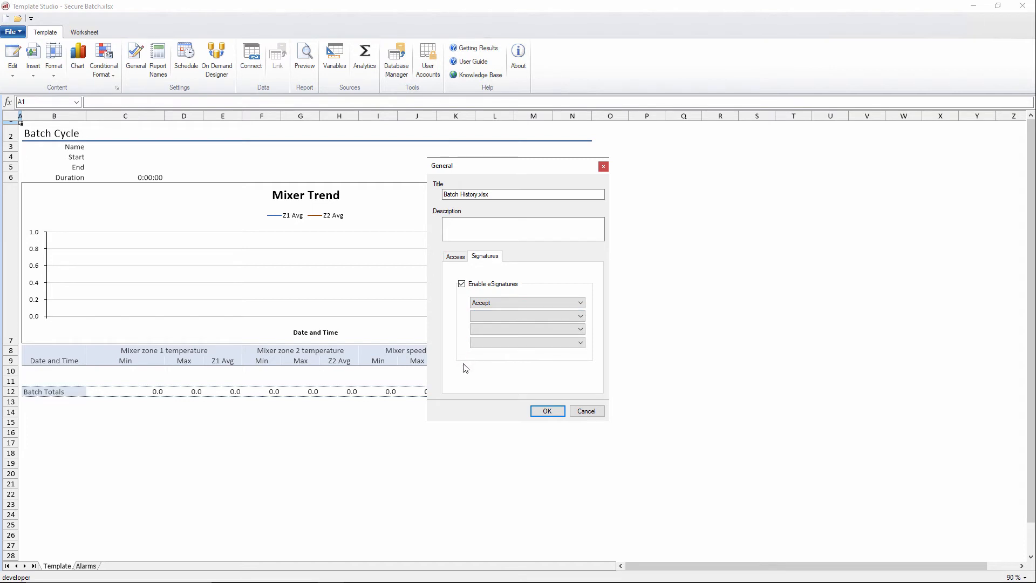
left_click(540, 410)
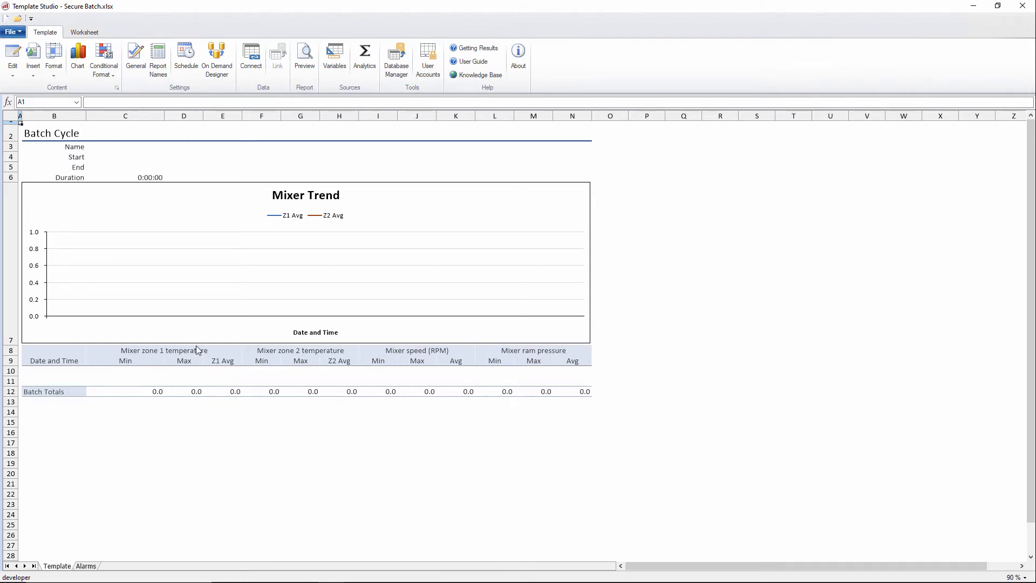
left_click(1026, 5)
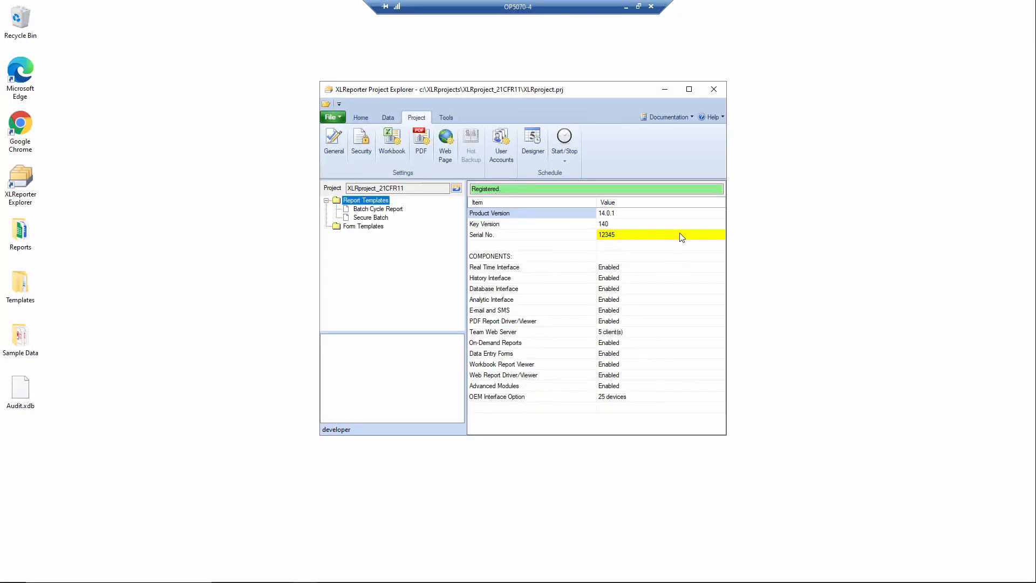
In the Schedule Designer, change the end-of-cycle UpdateBook schedule's workbook to Secure Batch.xlsx
left_click(532, 142)
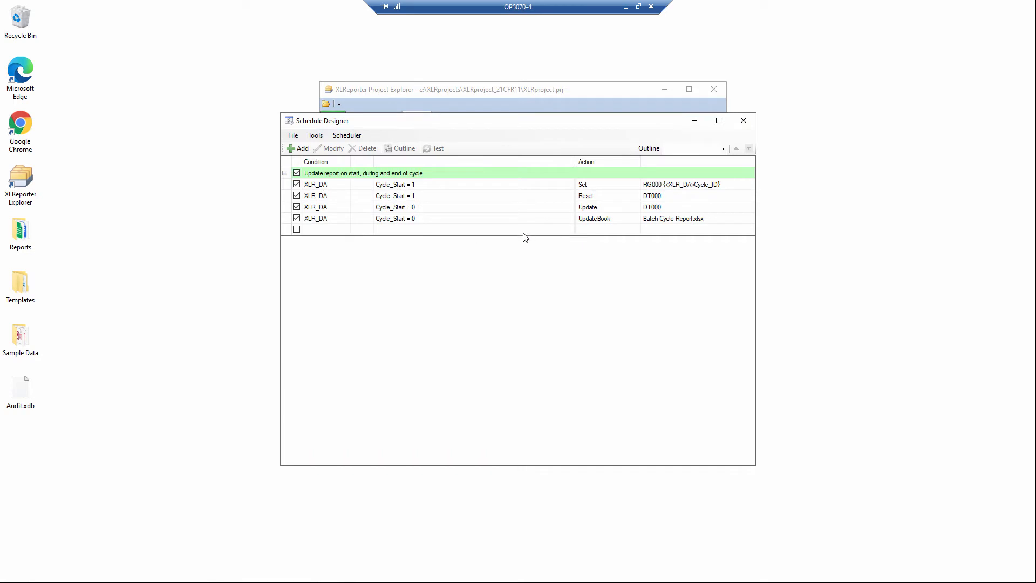
left_click(526, 219)
left_click(330, 149)
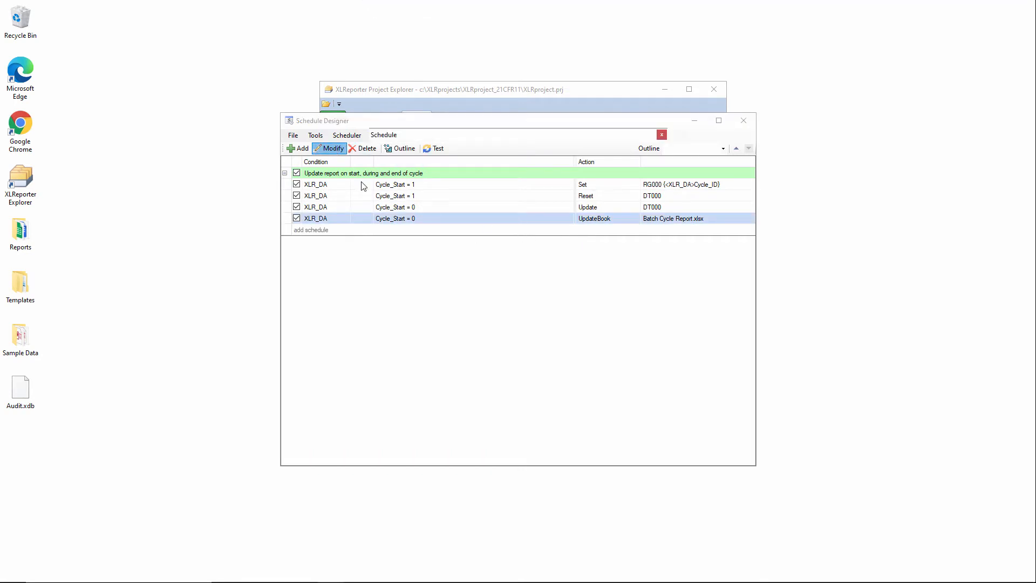
left_click(659, 339)
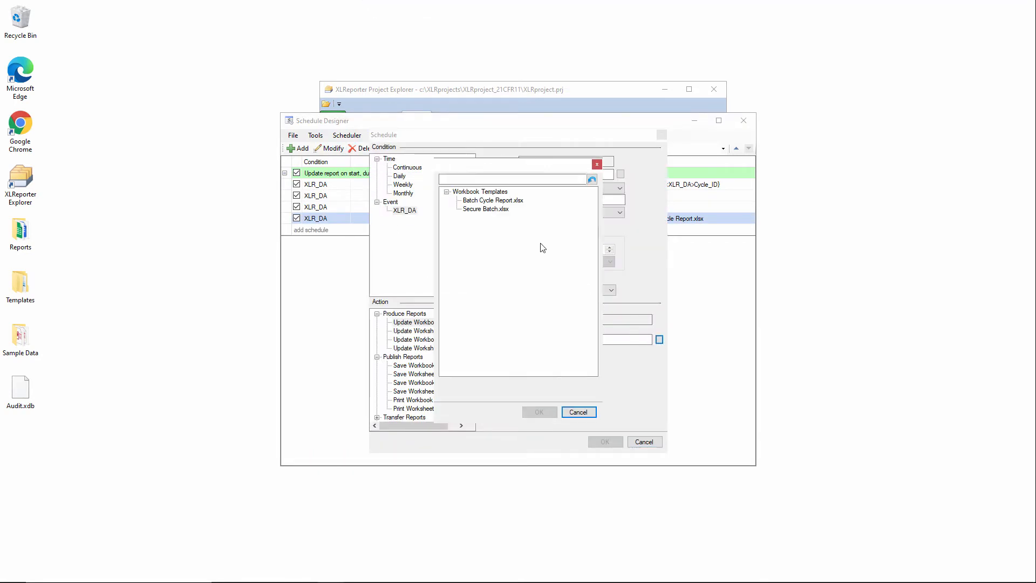
left_click(483, 211)
left_click(540, 411)
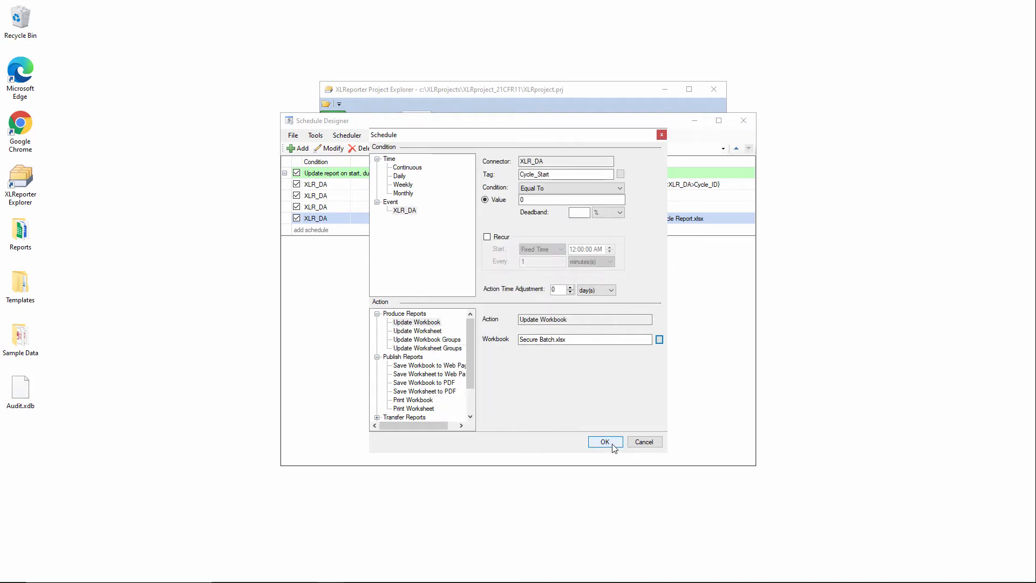
left_click(612, 443)
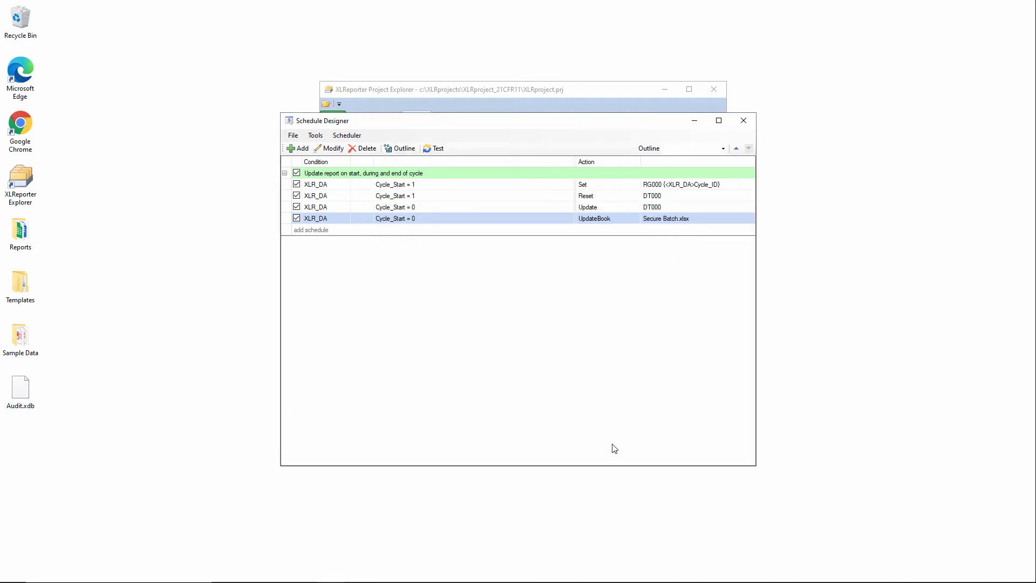
Save the schedule, giving Development Cycle as the reason for the change
left_click(309, 149)
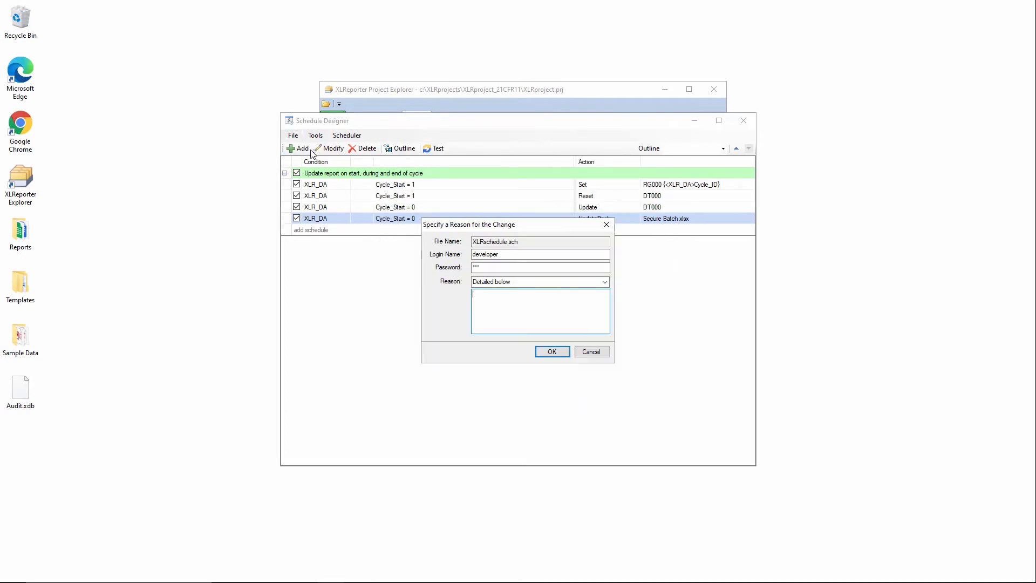
left_click(605, 282)
left_click(606, 281)
left_click(607, 283)
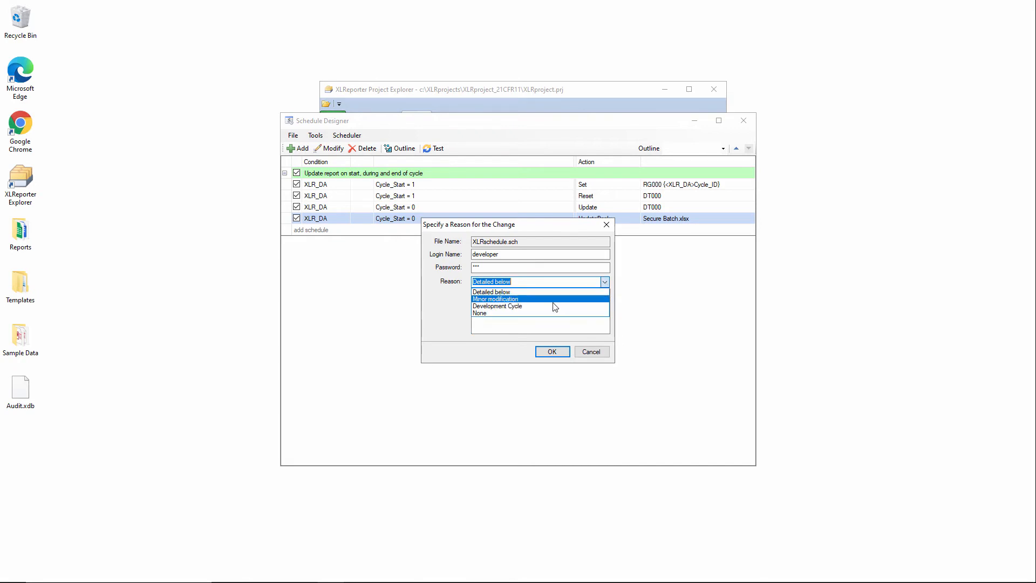
left_click(551, 309)
left_click(554, 351)
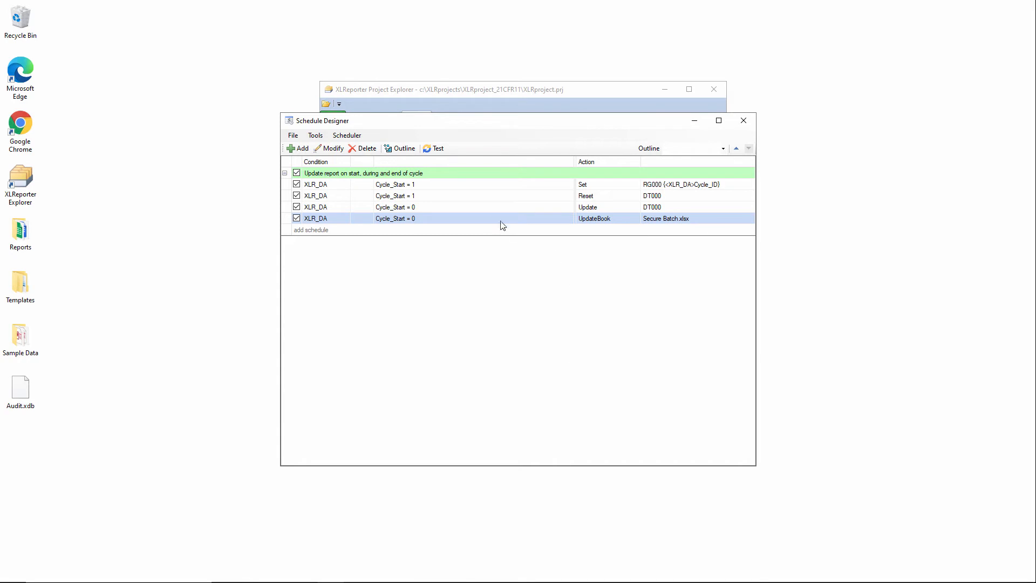
Test-run the schedule from the current time, then close the test window and the Schedule Designer
left_click(438, 149)
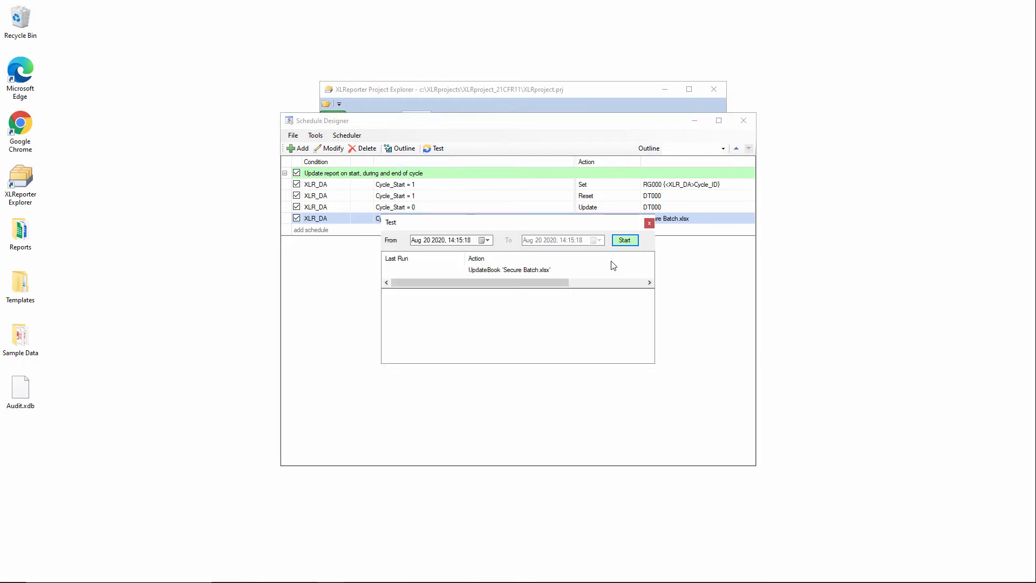
left_click(625, 240)
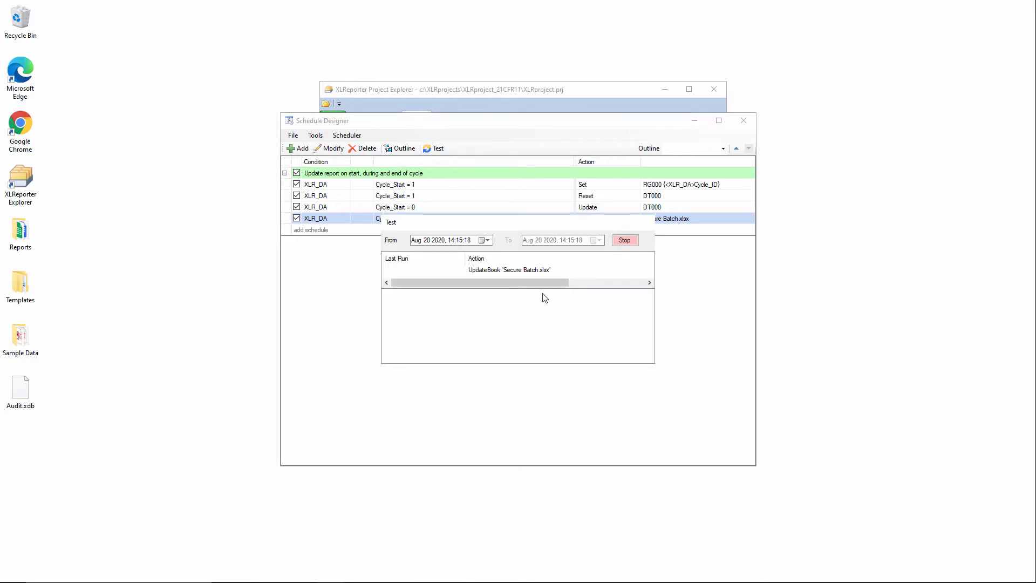
left_click(649, 223)
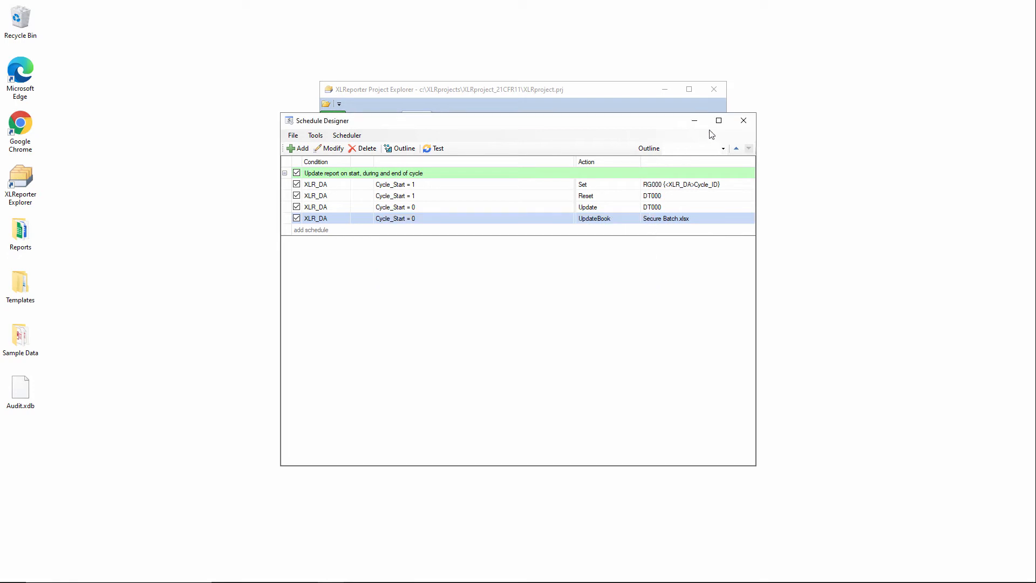
left_click(743, 120)
Open the Secure Batch 2020 report in the Workbook Report Viewer, entering the report access code
left_click(359, 117)
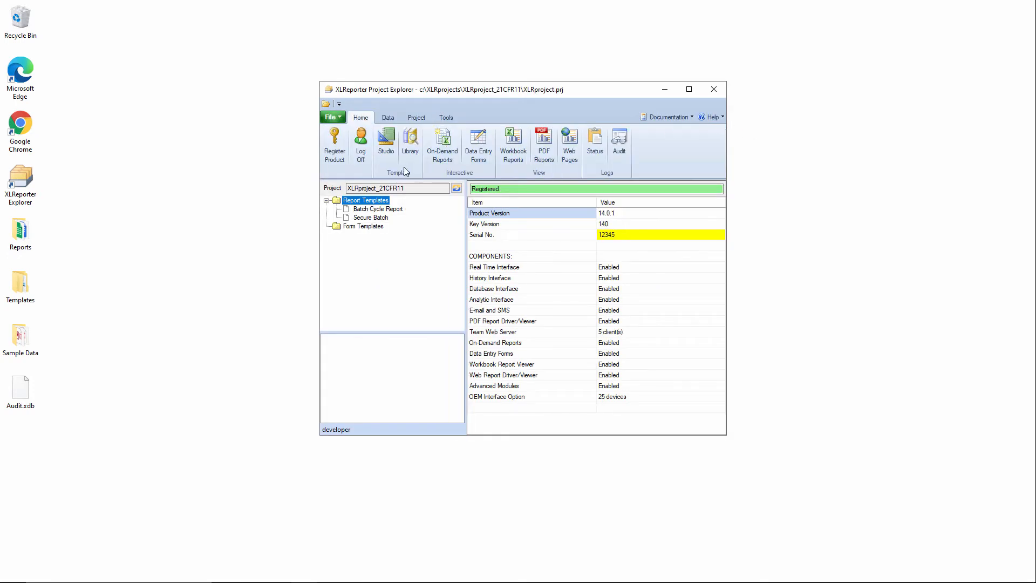
left_click(513, 146)
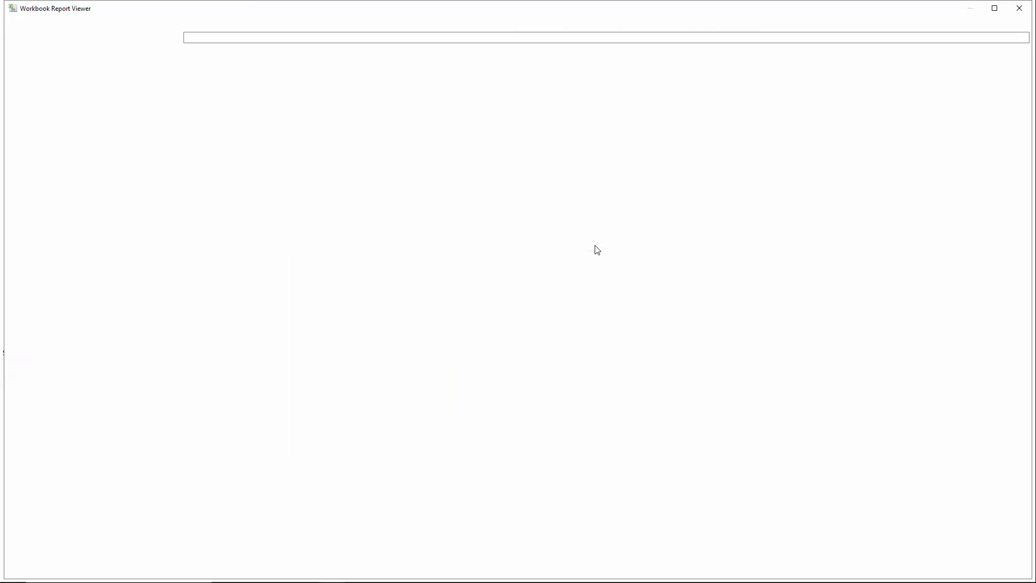
left_click(45, 69)
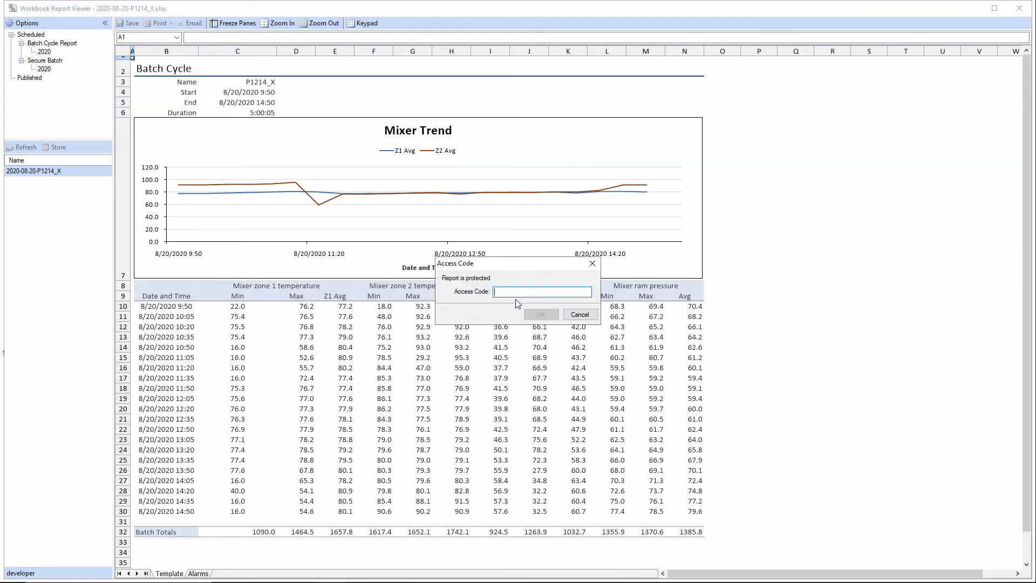
type("••••")
left_click(540, 315)
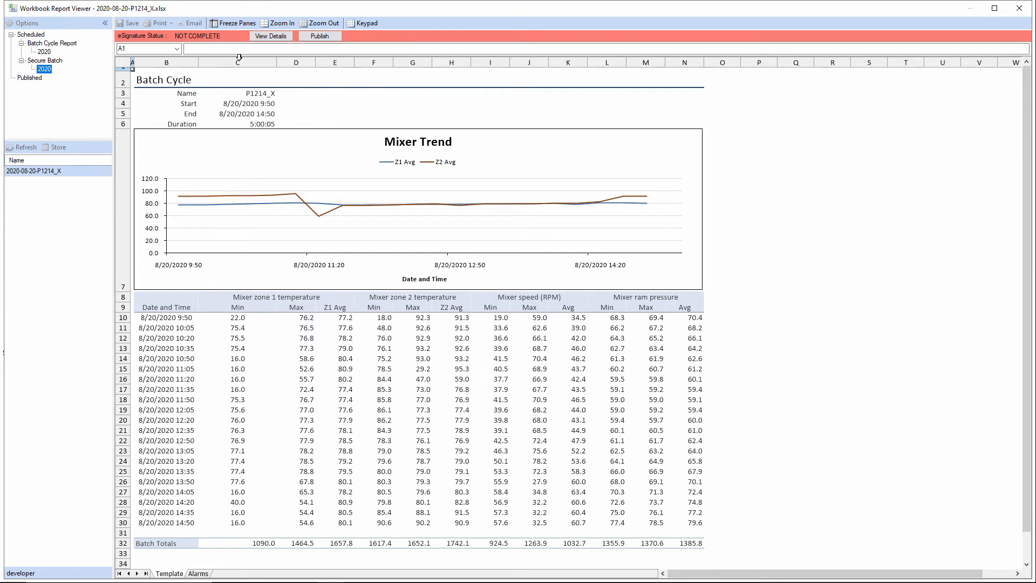
Add an Accept signature to the report with the account password, PIN code and comment "good batch guys!"
left_click(271, 36)
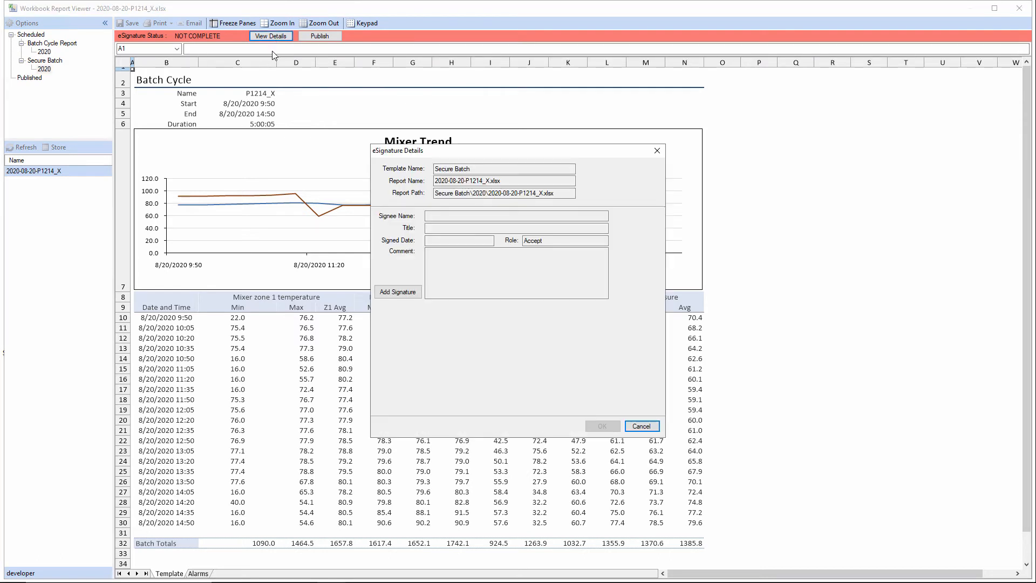
left_click(402, 295)
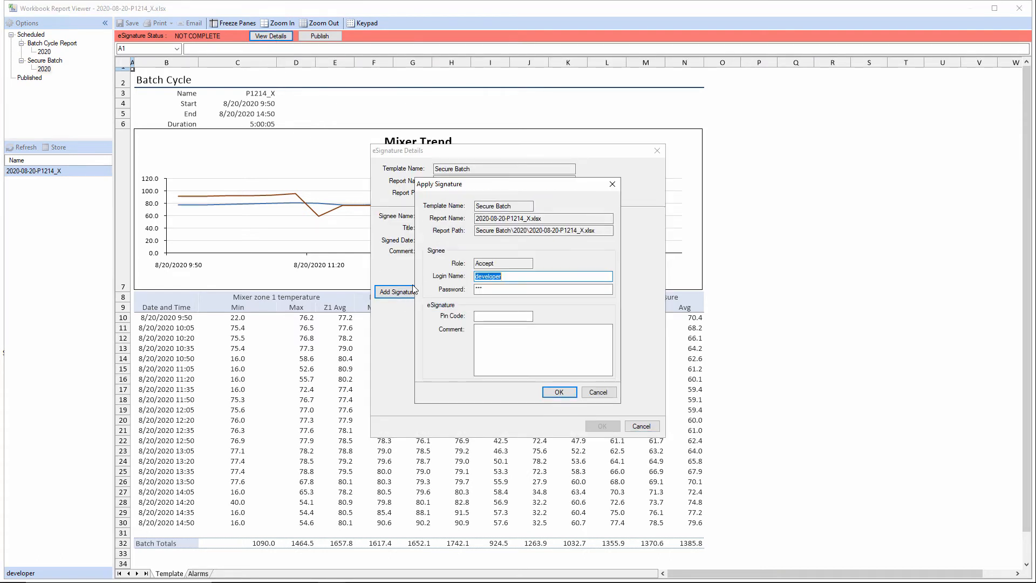
left_click(511, 289)
type("***")
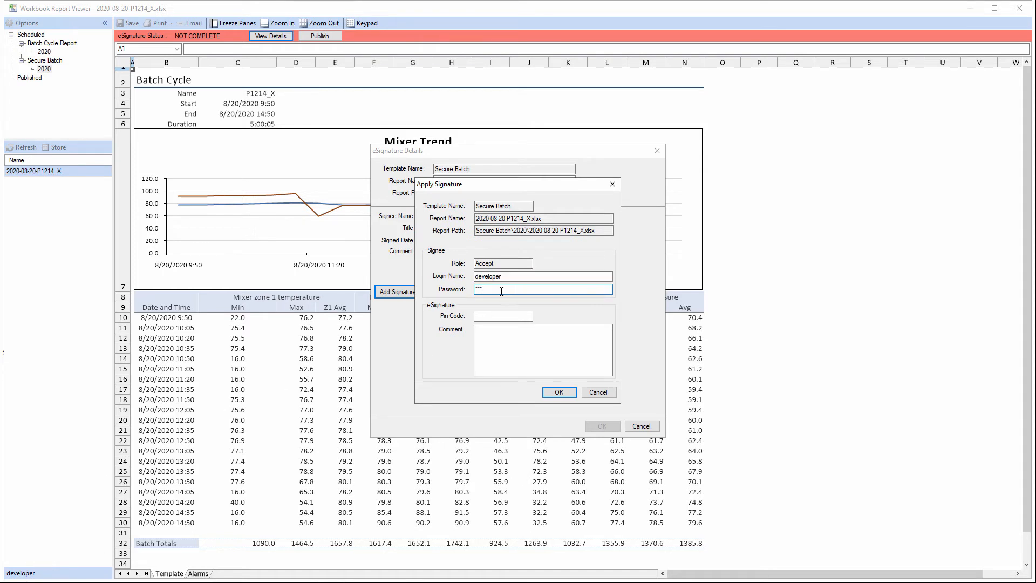
left_click(494, 319)
type("***")
left_click(507, 335)
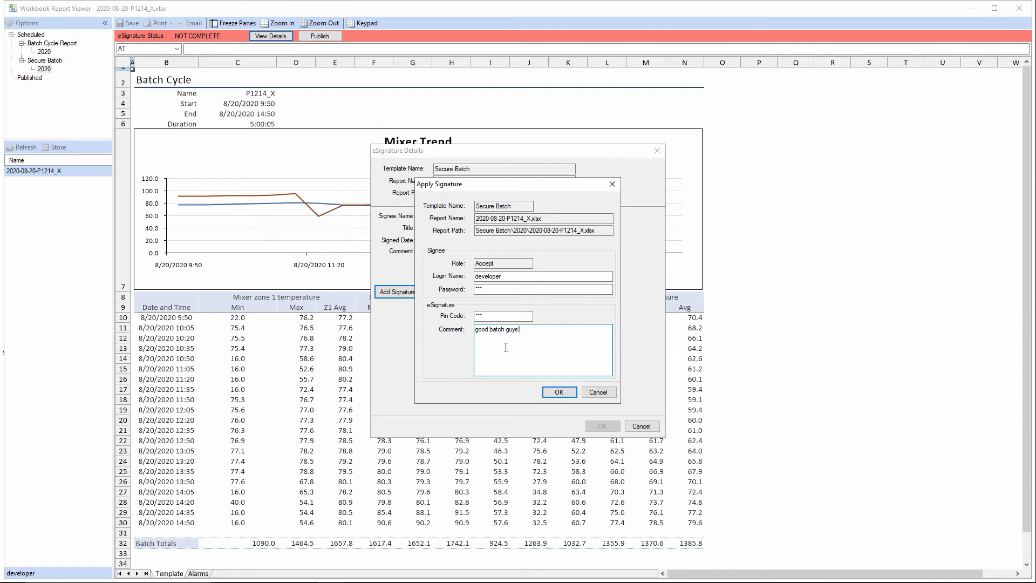
type("good batch guys!")
left_click(555, 392)
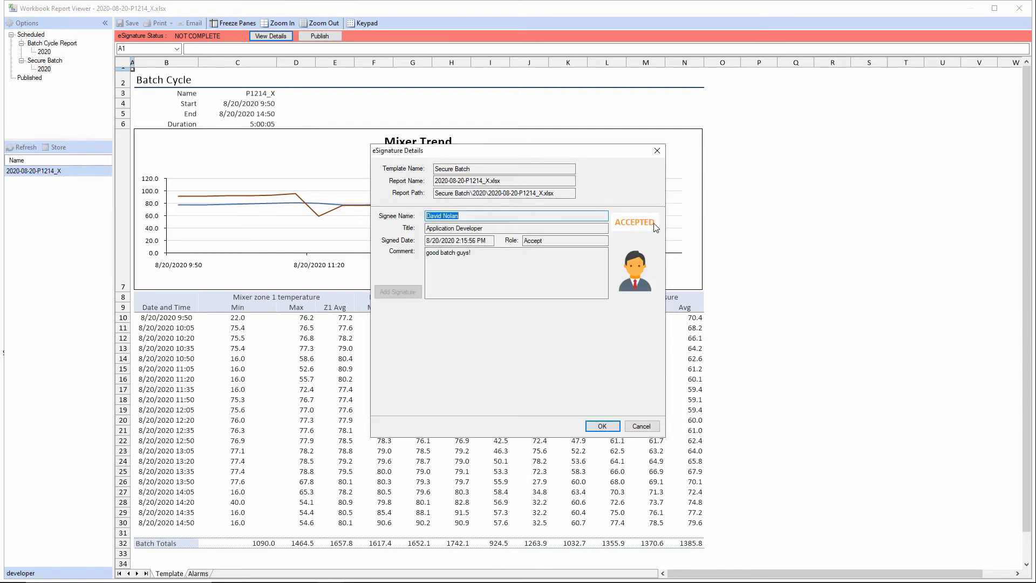
left_click(605, 425)
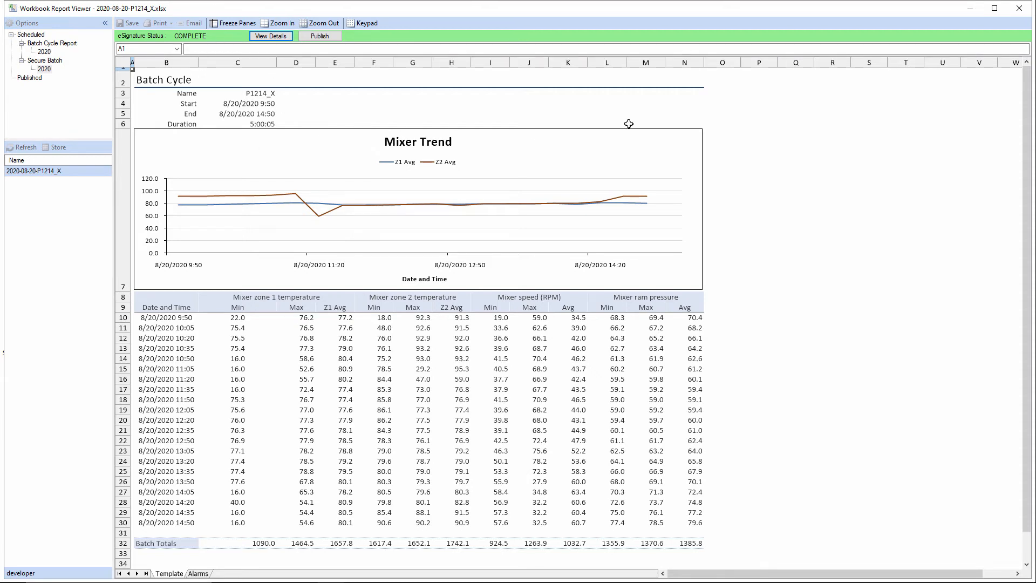
Close the viewer and enable PDF Access Protection in the project PDF settings, giving Development Cycle as the reason
left_click(1019, 8)
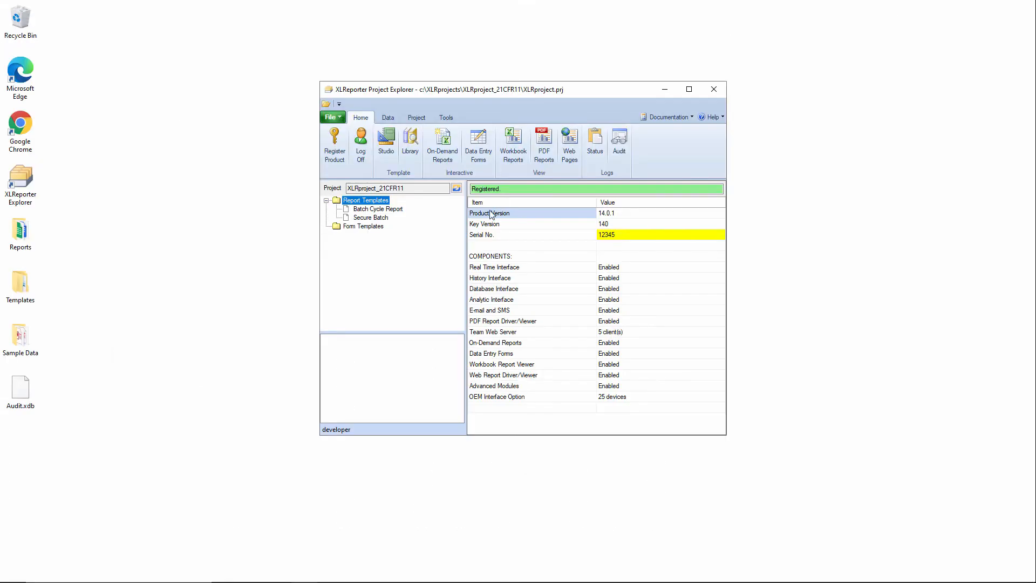
left_click(417, 117)
left_click(420, 143)
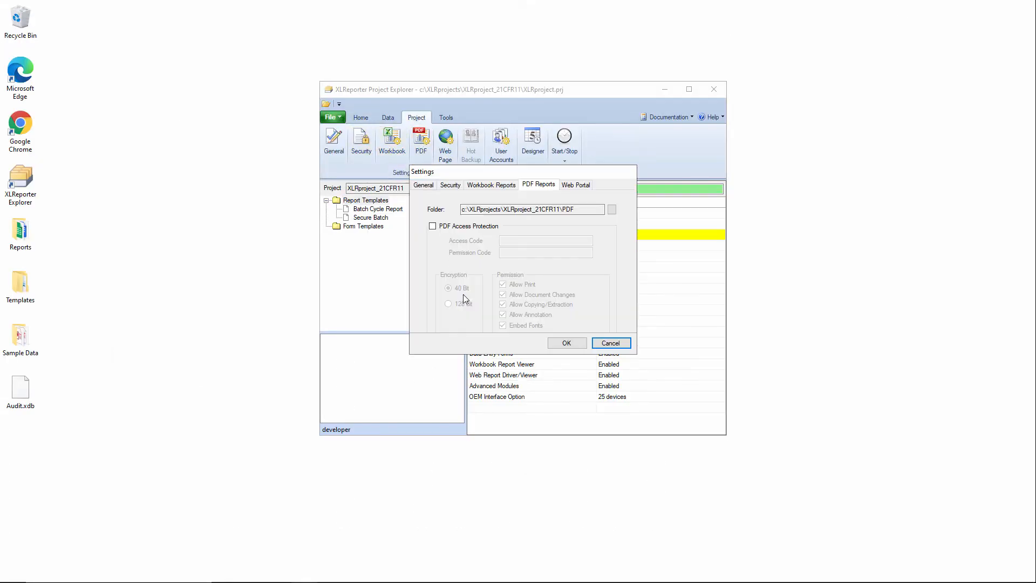
left_click(433, 226)
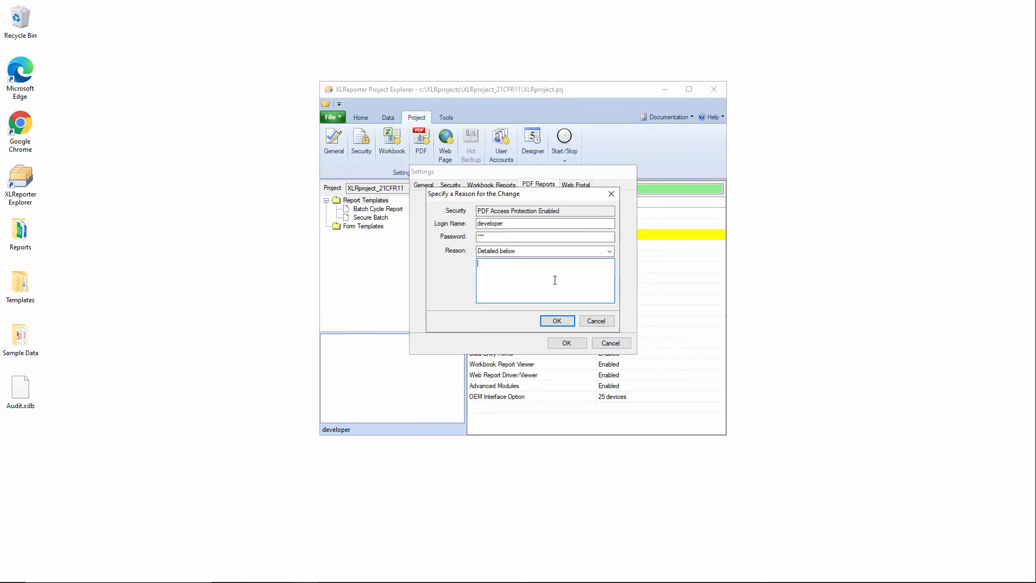
left_click(609, 251)
left_click(552, 268)
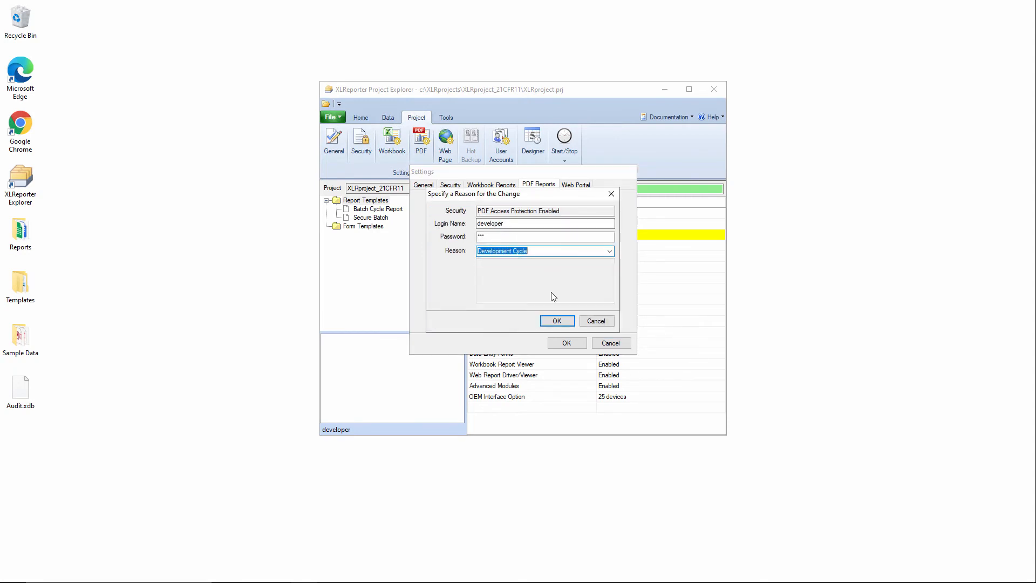
left_click(564, 322)
Enter the PDF access code and permission code, then save the PDF settings
left_click(517, 242)
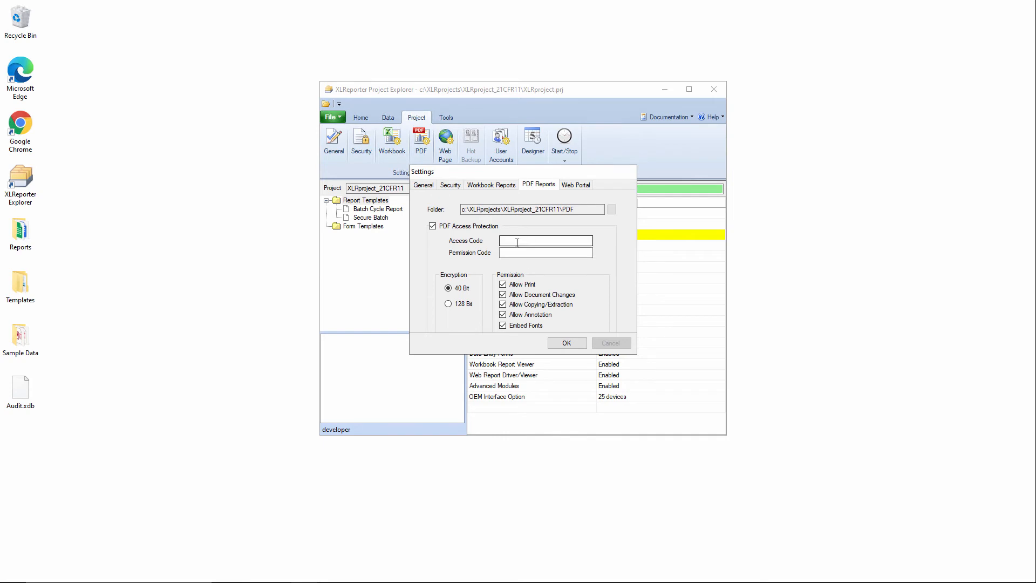
type("***")
left_click(516, 252)
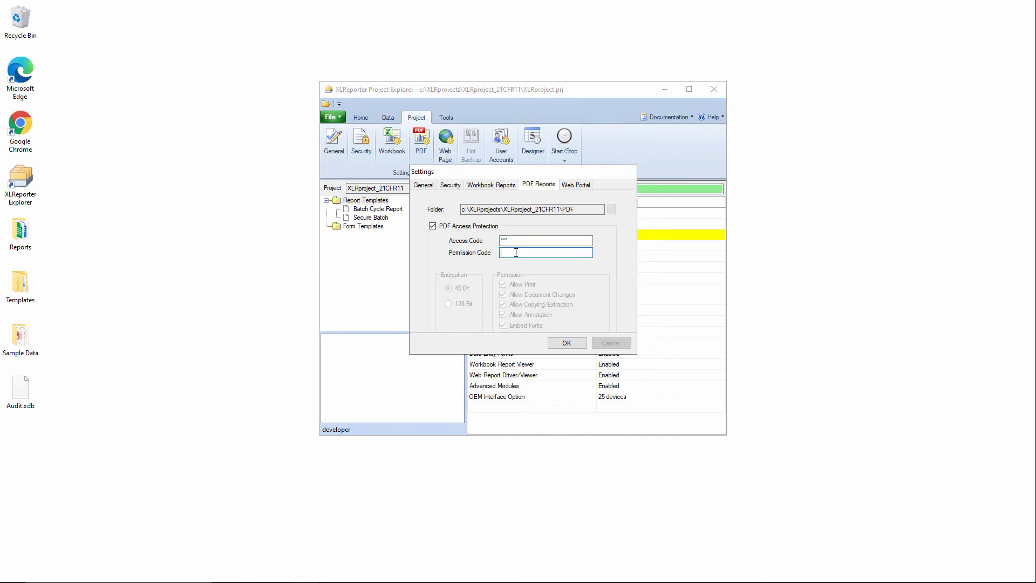
type("***")
left_click(558, 339)
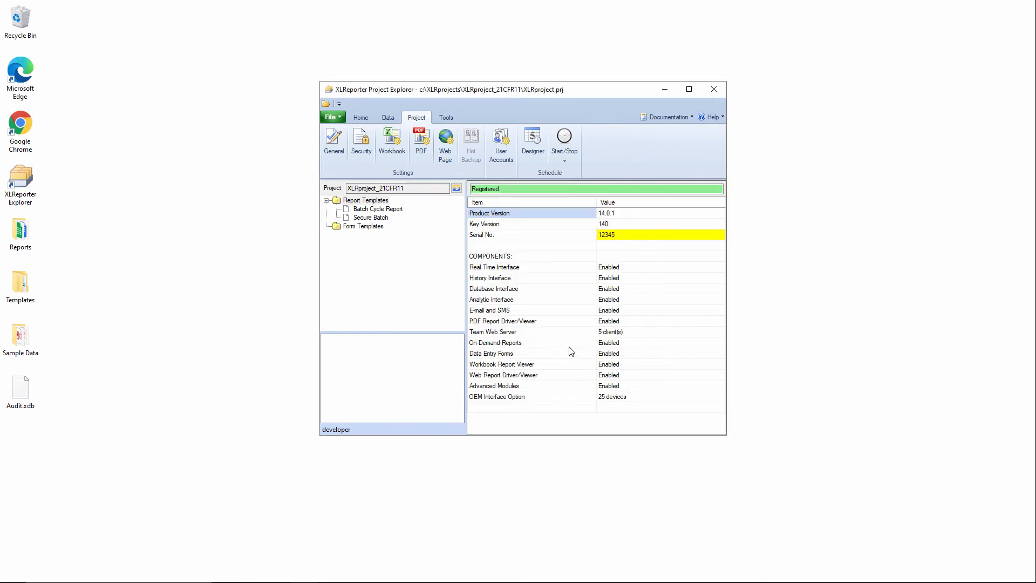
Reopen the Workbook Report Viewer and unlock the signed report with its access code
left_click(359, 119)
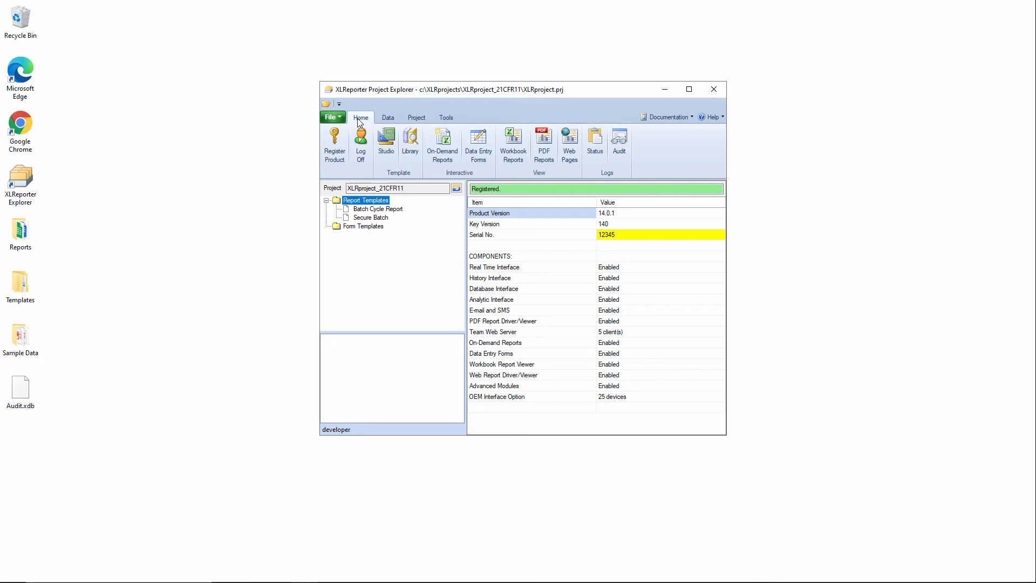
left_click(513, 144)
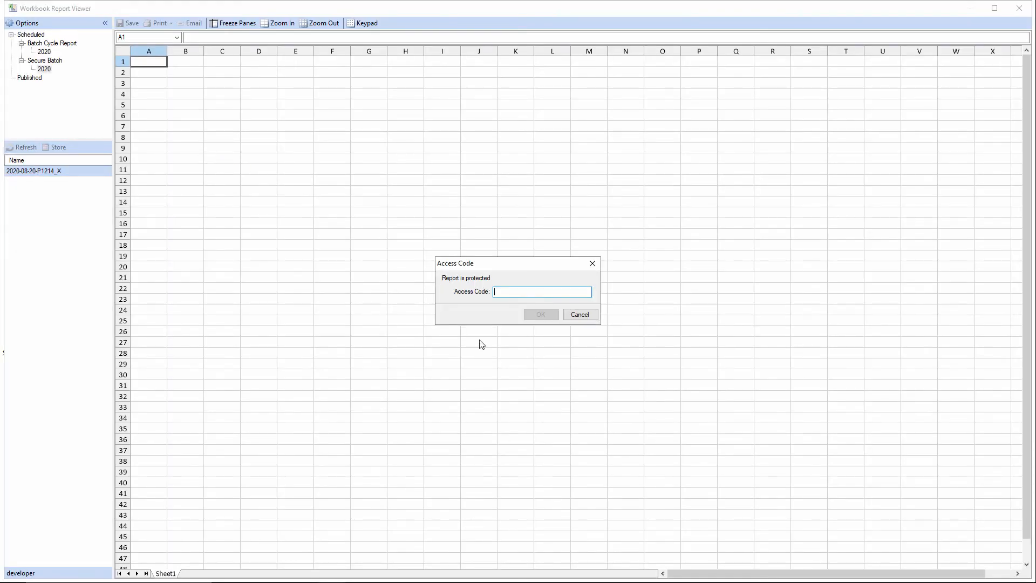
type("***")
left_click(541, 315)
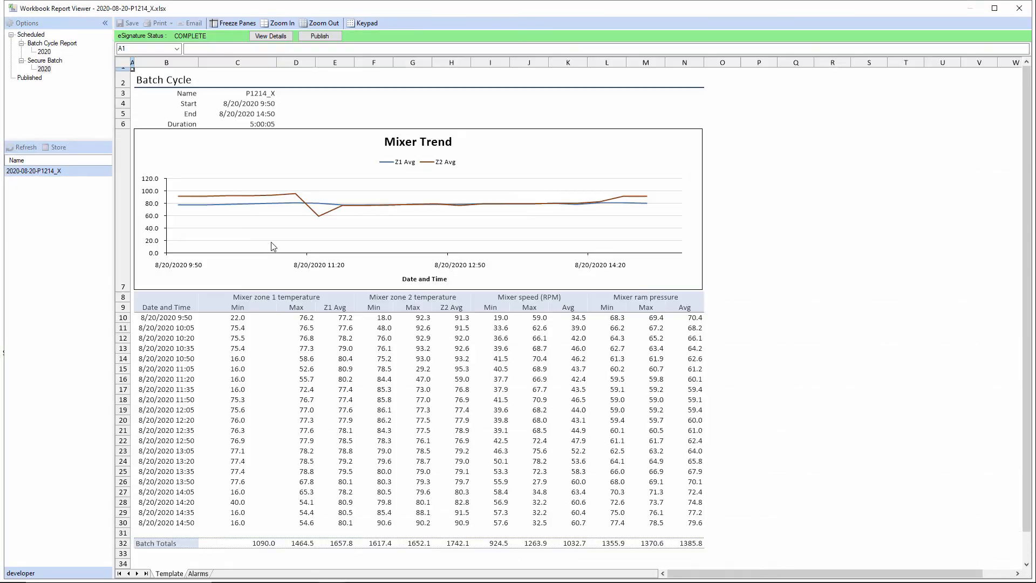
Publish the signed report to PDF, confirming the document open password
left_click(319, 36)
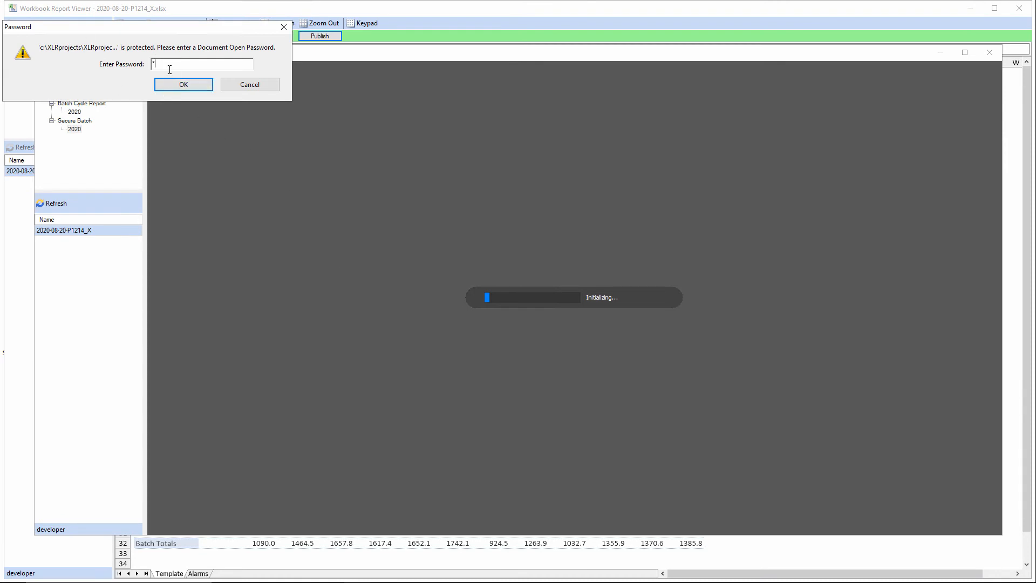
left_click(179, 86)
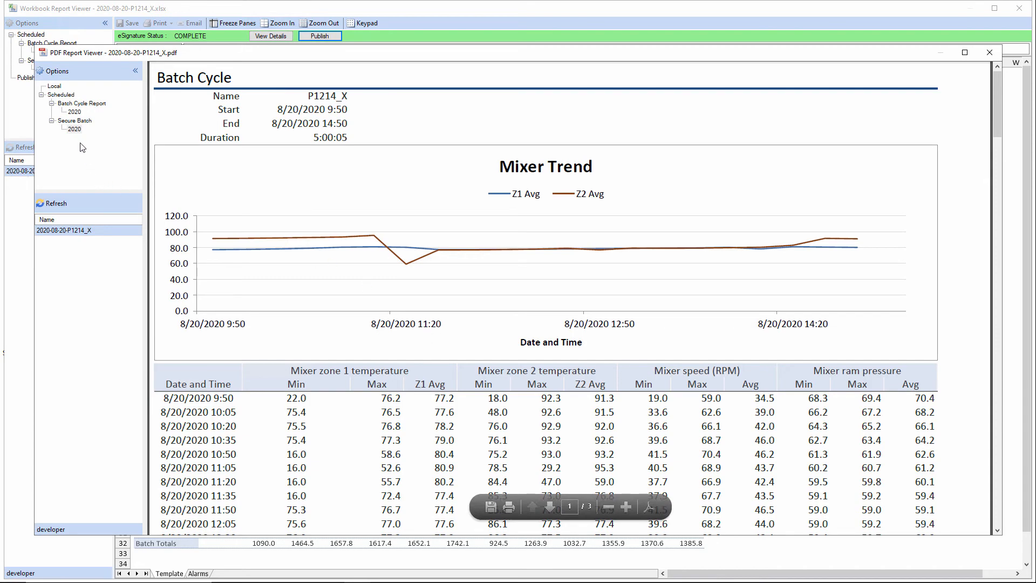
Review the published PDF's eSignature Certification page, then close the PDF and workbook report viewers
scroll(507, 338, "down", 5)
scroll(507, 338, "down", 10)
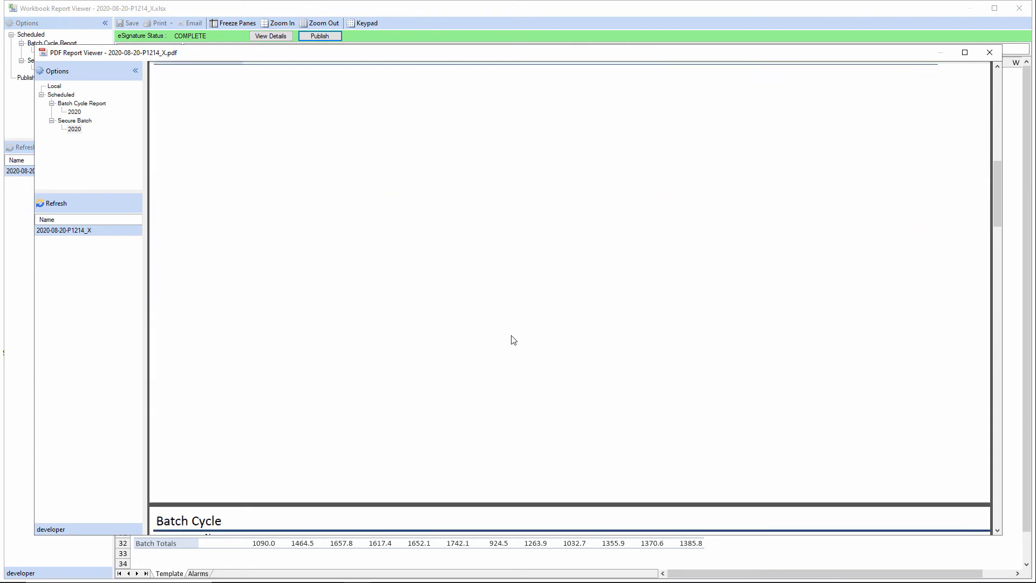
scroll(515, 335, "down", 10)
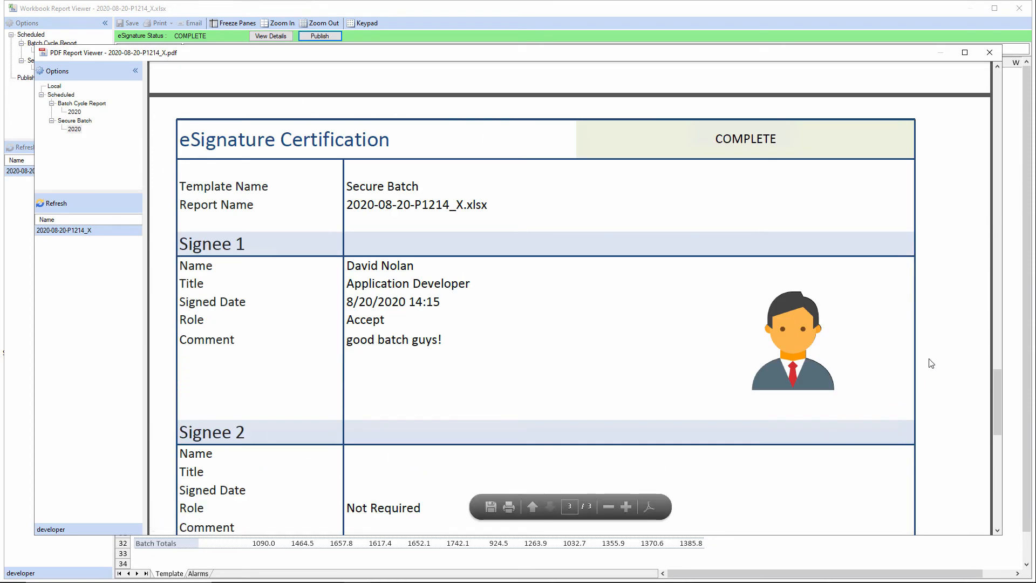
scroll(928, 361, "down", 2)
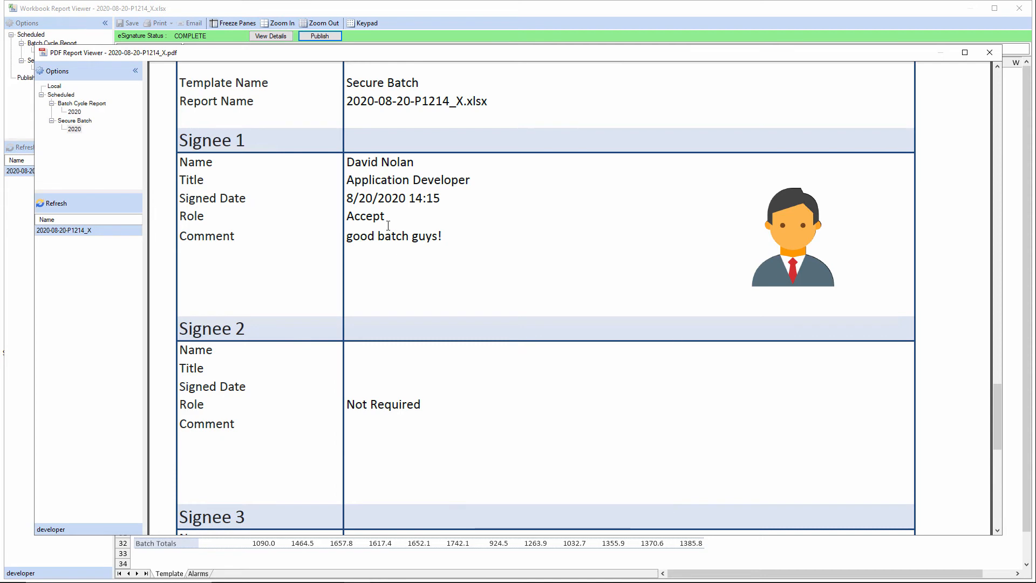
scroll(544, 207, "down", 6)
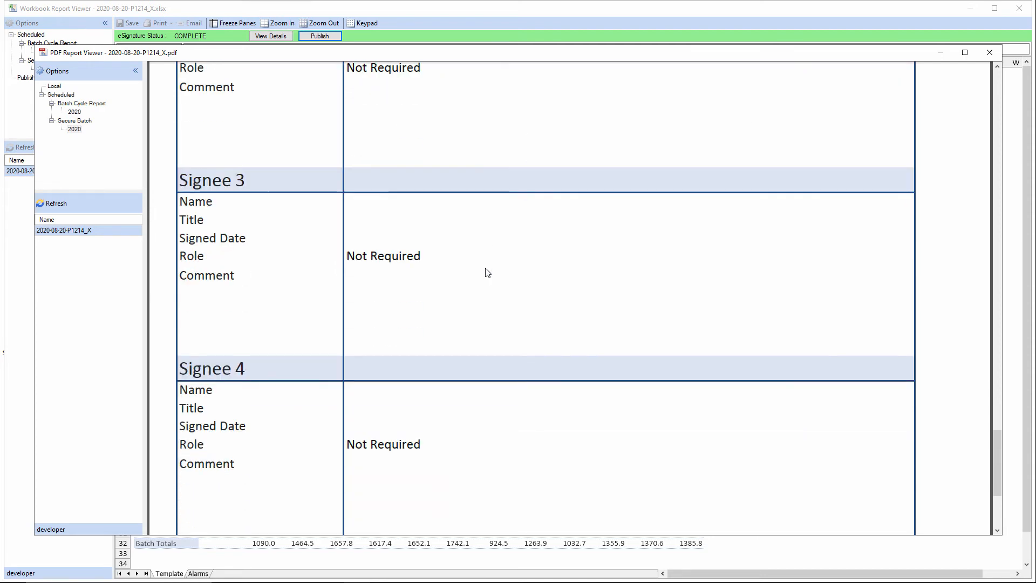
scroll(497, 280, "up", 6)
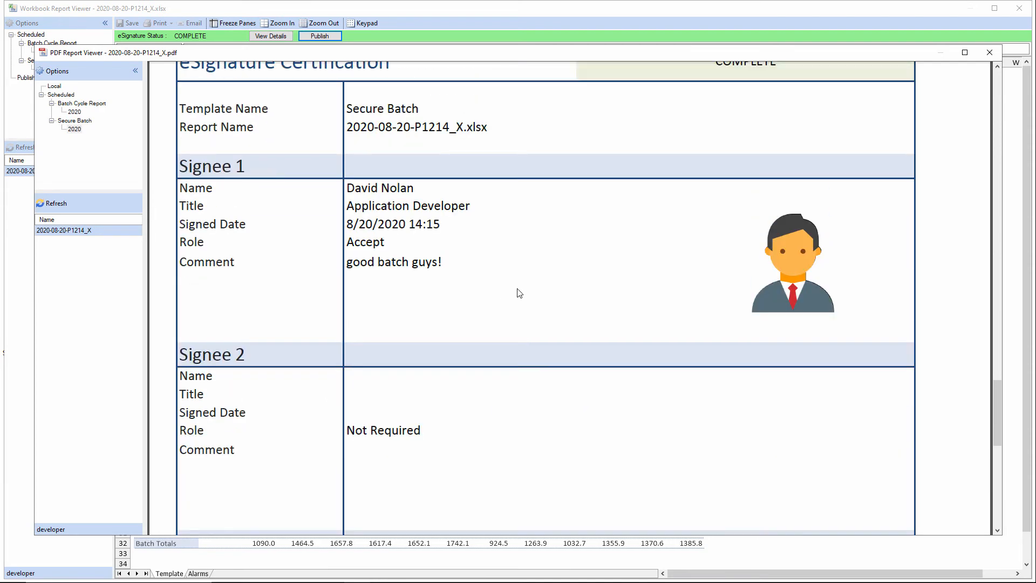
left_click(989, 52)
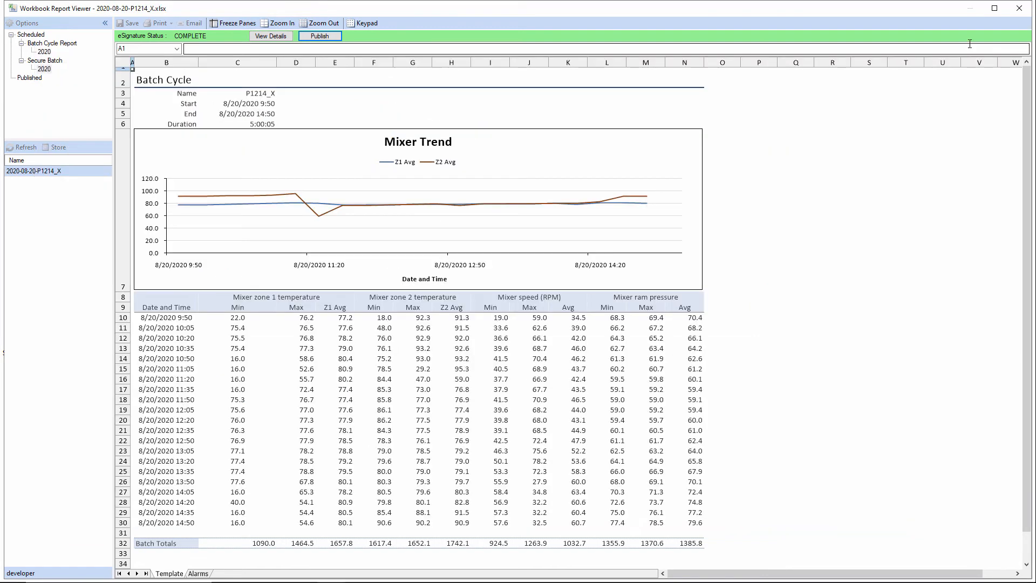
left_click(1018, 12)
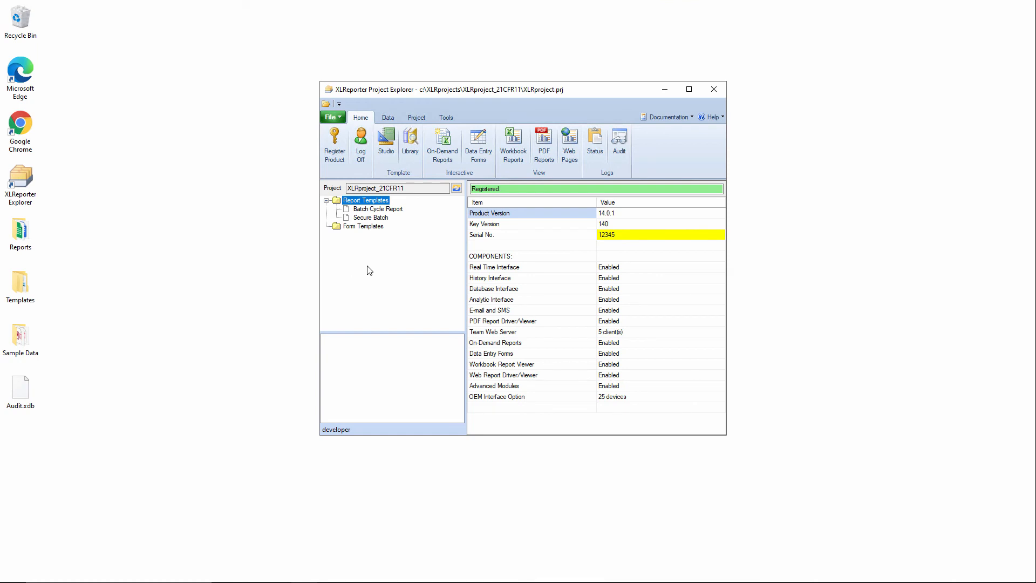
Open the audit trail, set its start date to 20 Aug 2020, refresh the entries and close it
left_click(623, 144)
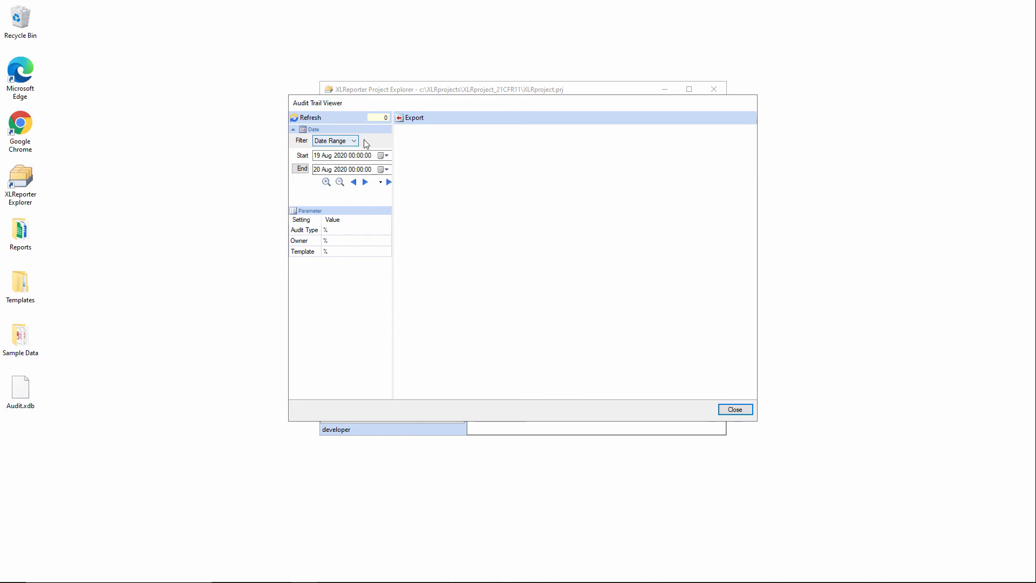
left_click(383, 156)
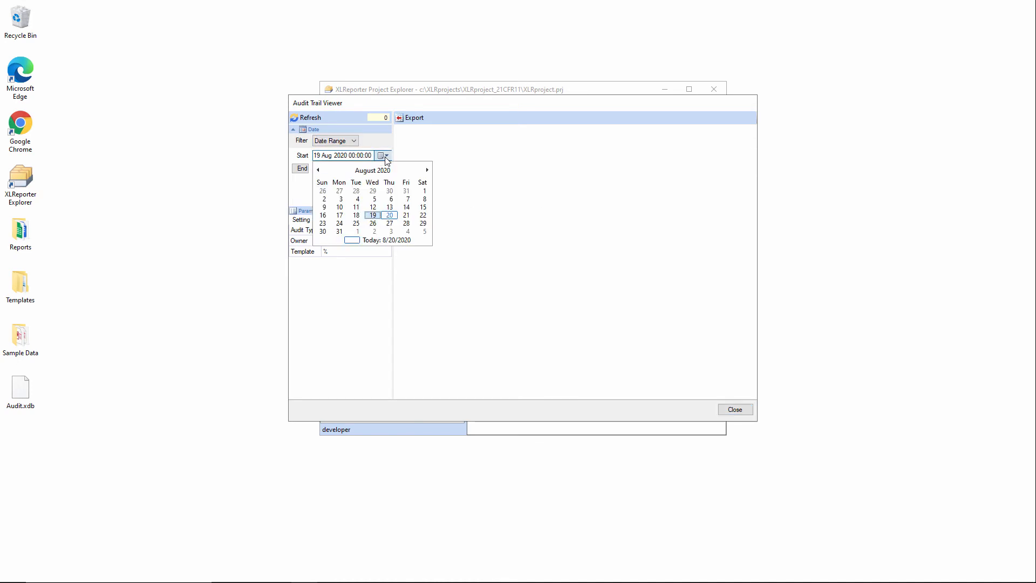
left_click(389, 215)
left_click(312, 120)
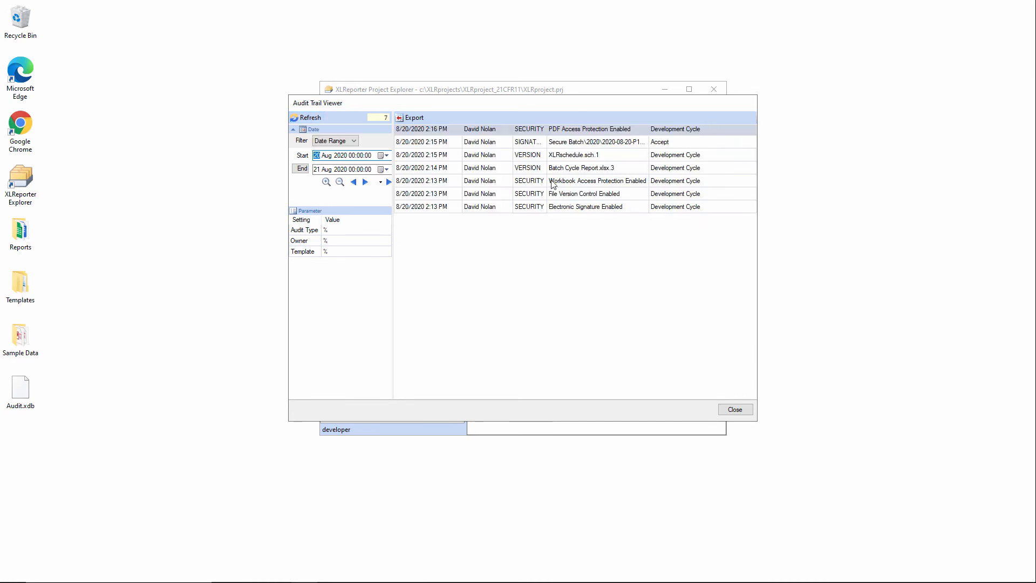
left_click(738, 409)
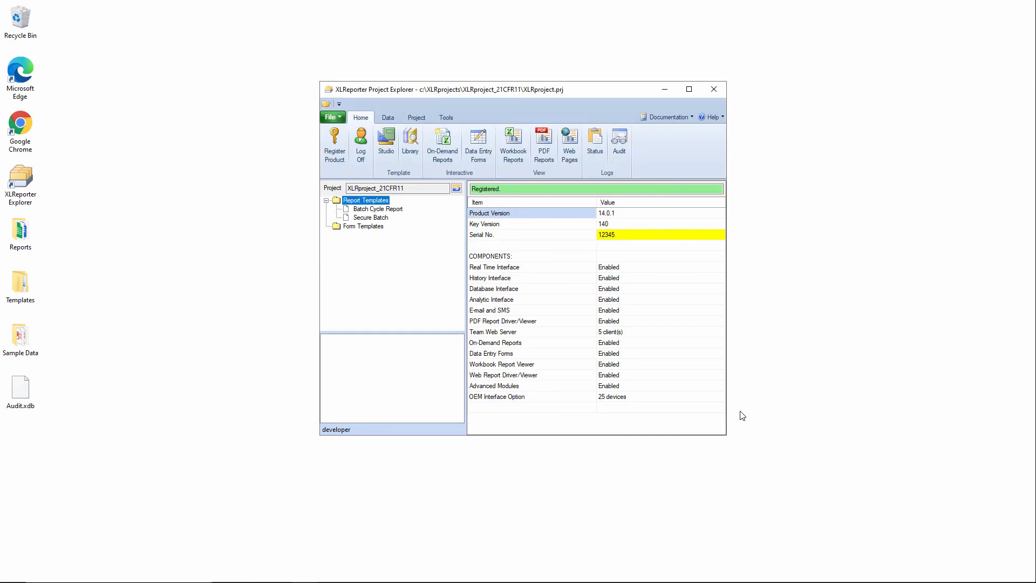
Open the Secure Batch template in Template Studio with the template password and maximize the window
left_click(377, 218)
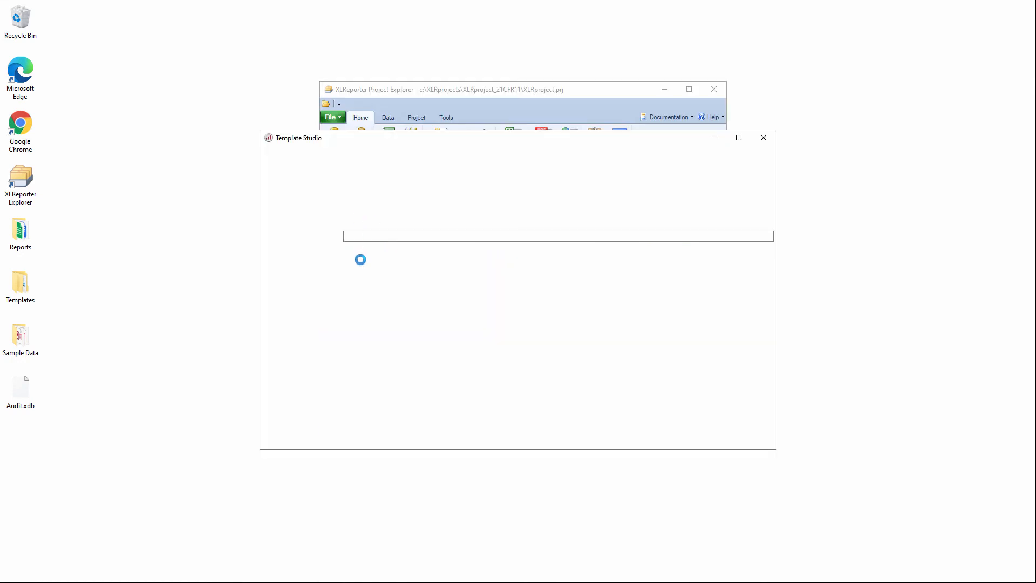
type("***")
left_click(540, 314)
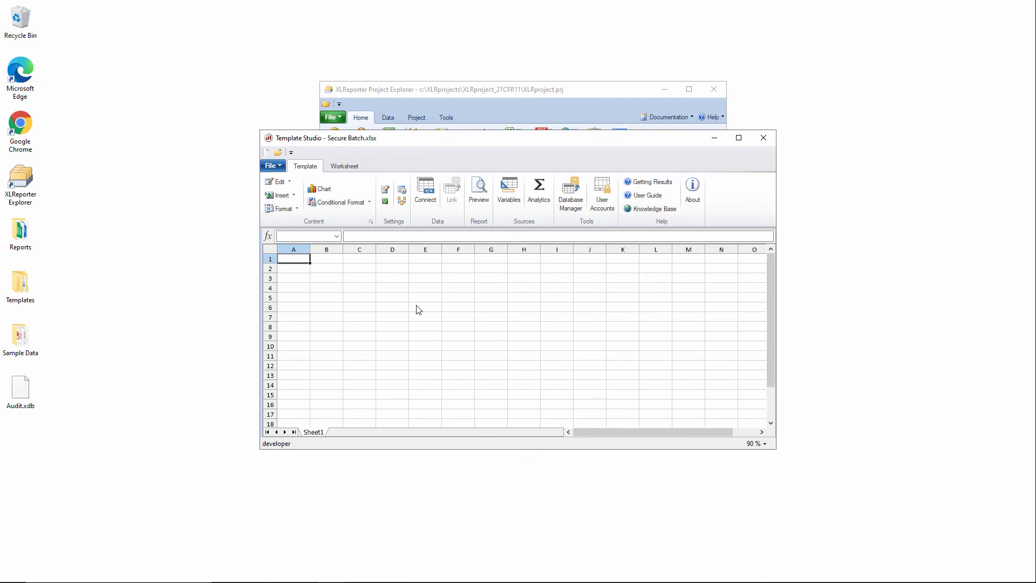
left_click(738, 138)
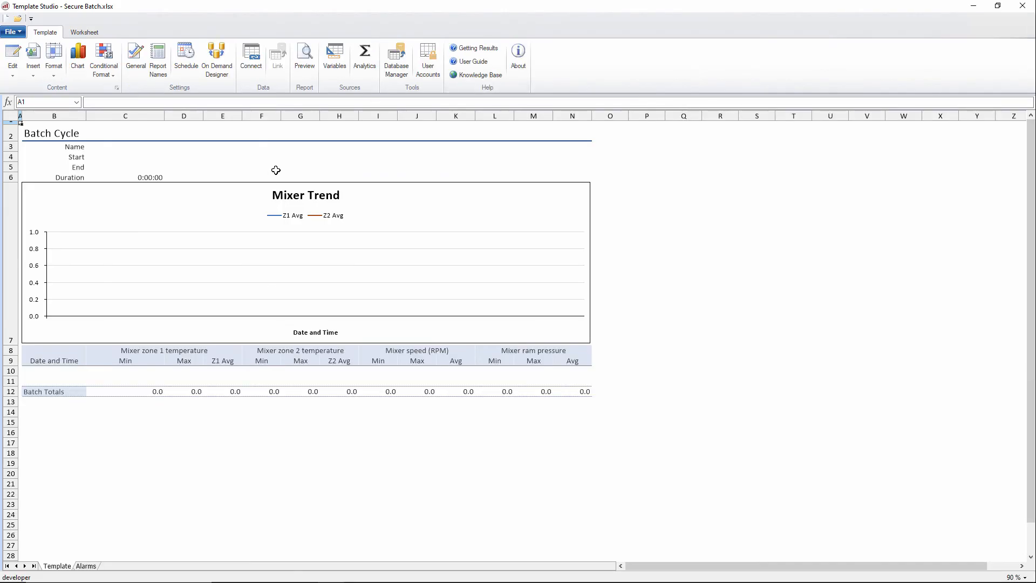
On the Alarms sheet, link the Name cell C3 to the Template sheet's cell C3
left_click(94, 567)
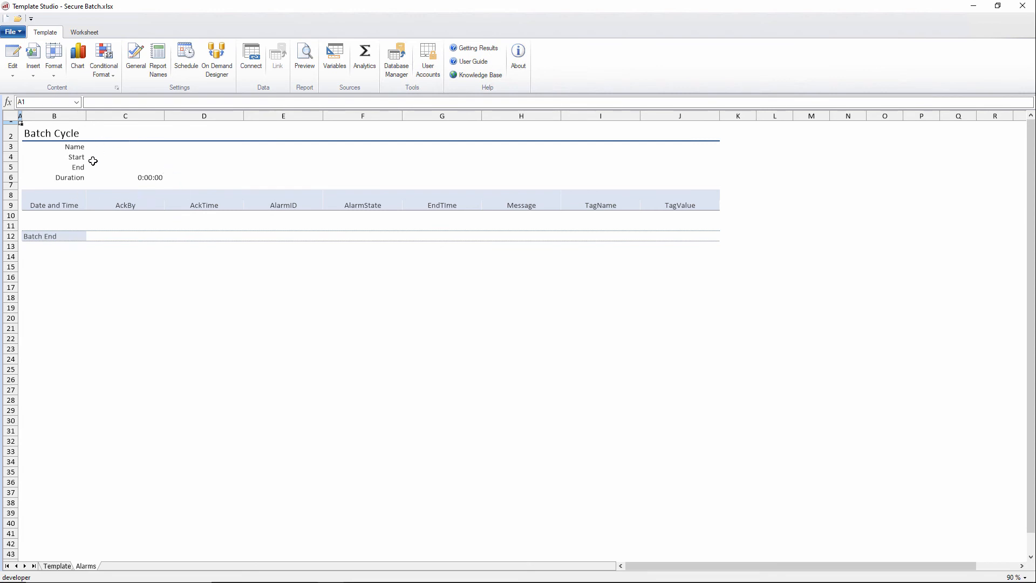
left_click(120, 150)
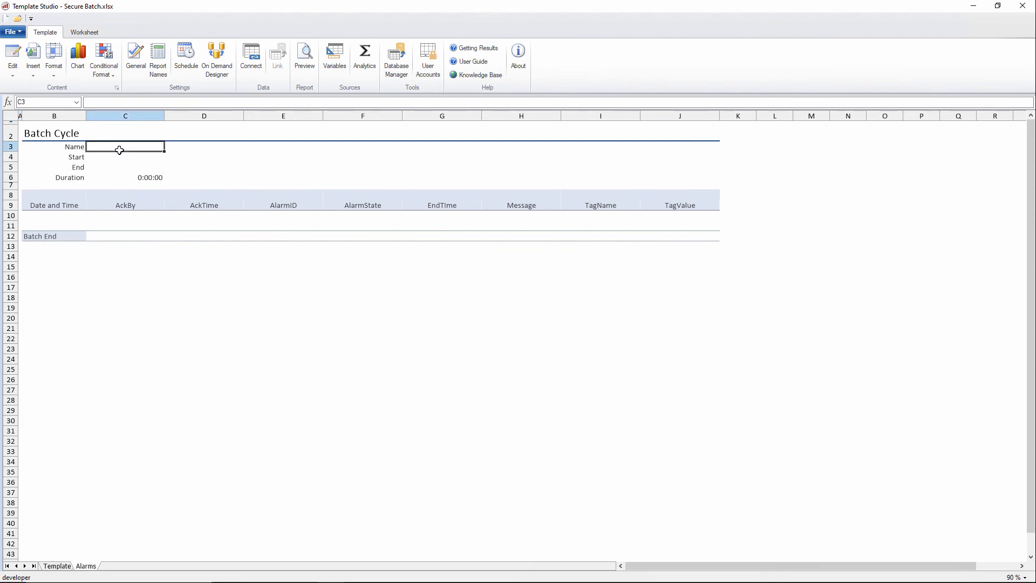
left_click(57, 565)
left_click(104, 149)
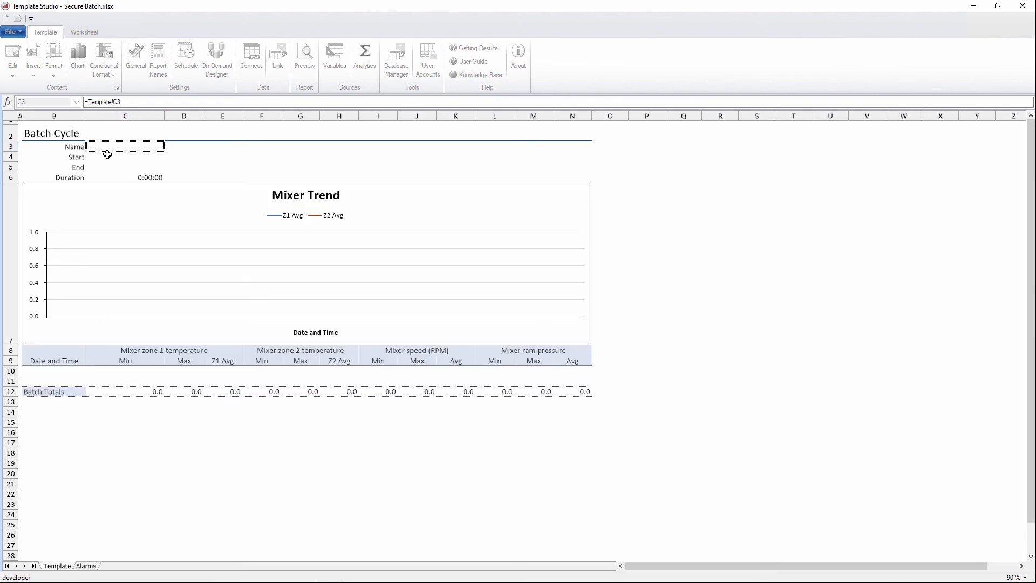
key("Return")
Link the Alarms sheet's Start and End cells C4 and C5 to the matching Template sheet cells
type("=")
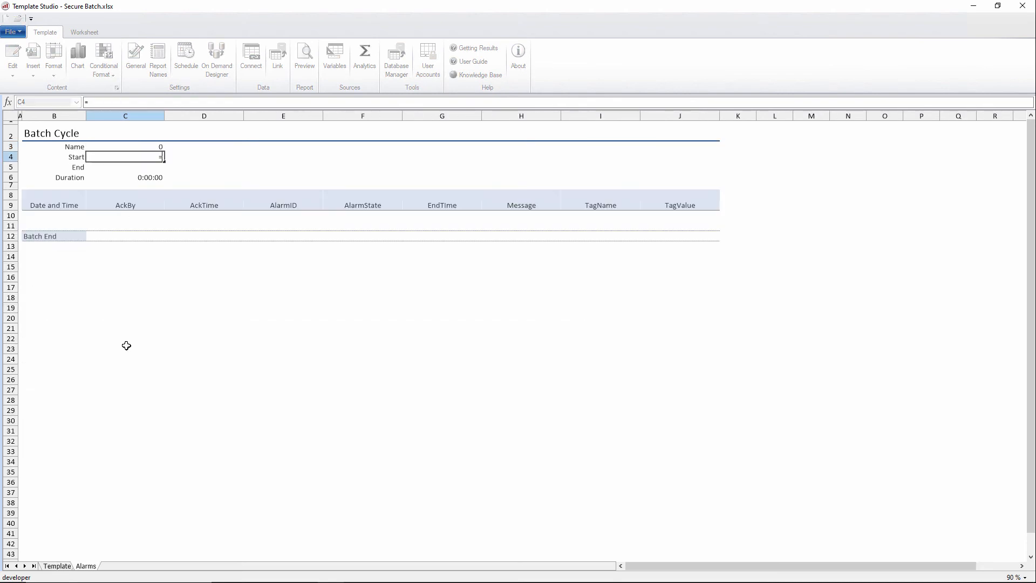
left_click(69, 566)
left_click(122, 157)
key("Return")
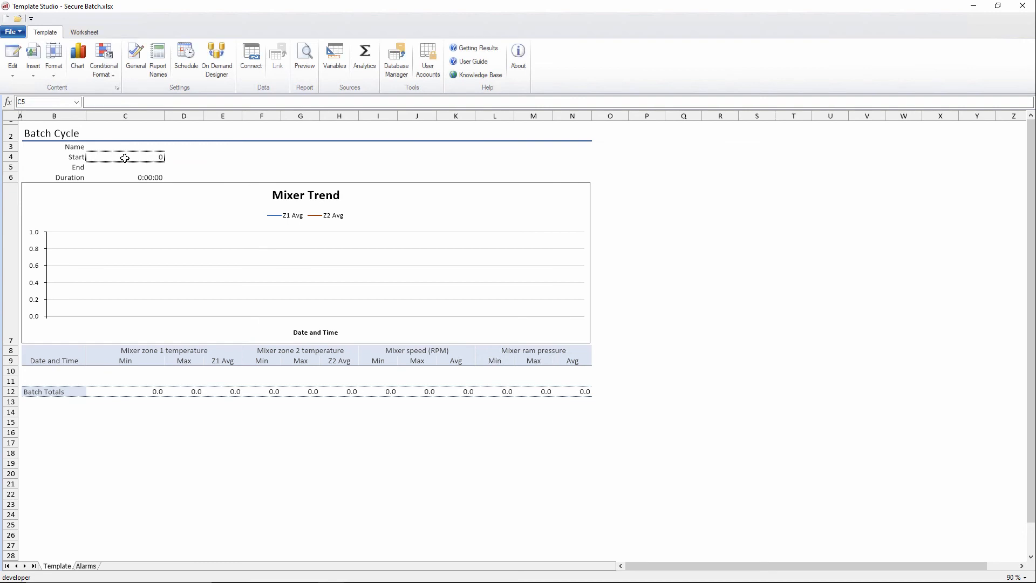
type("=")
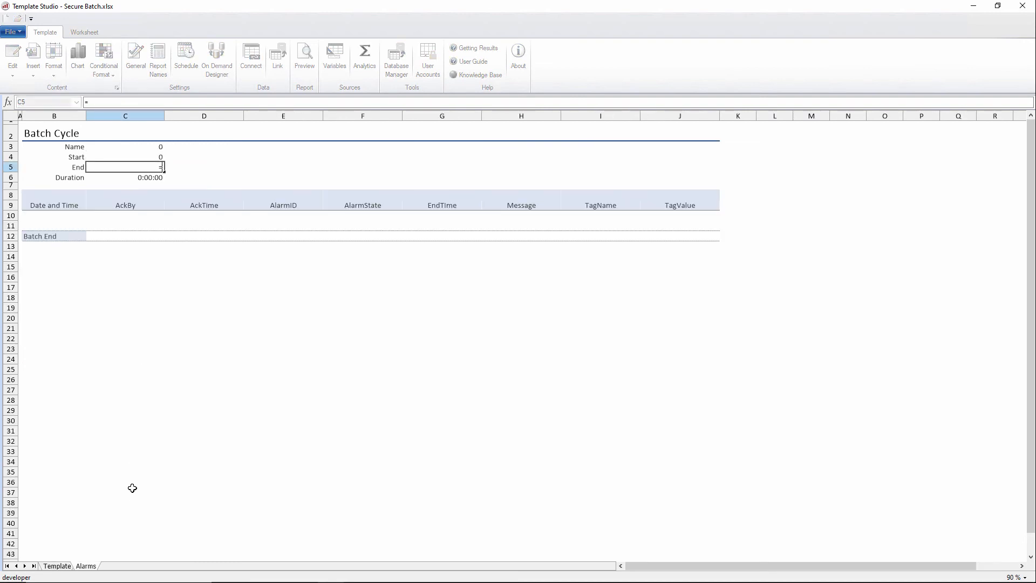
left_click(61, 566)
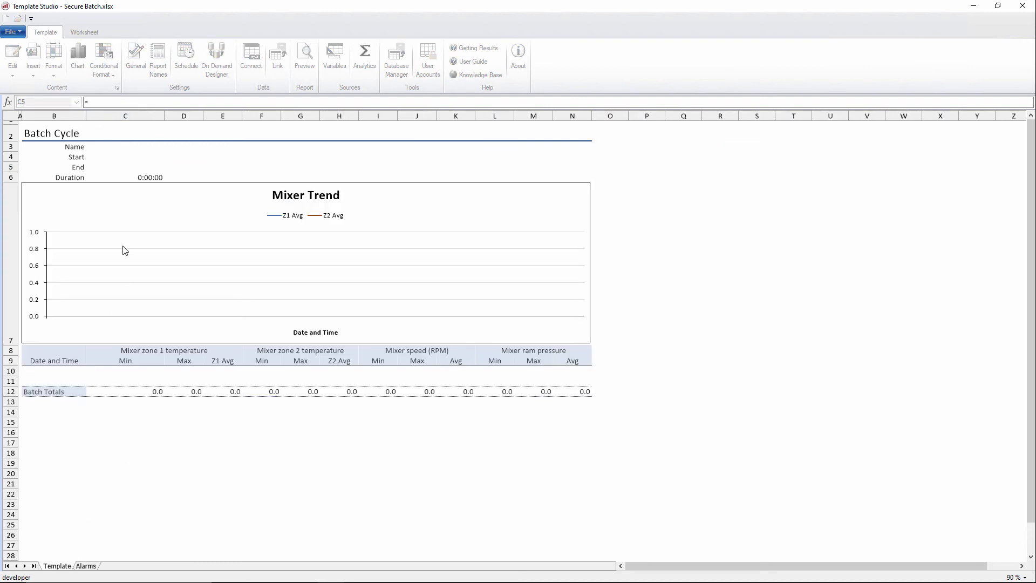
left_click(136, 170)
key("Return")
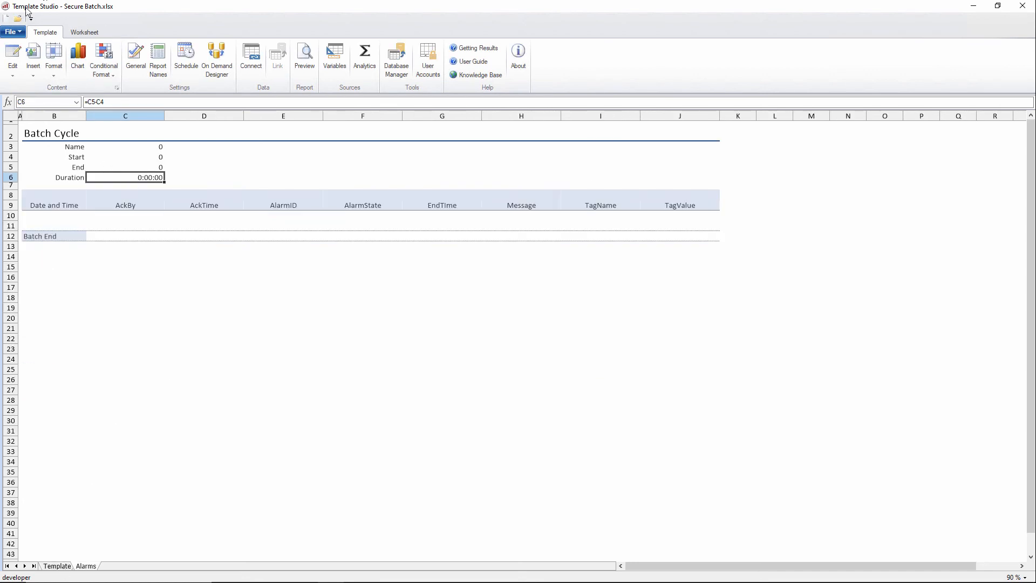
Save the template, giving Minor modification as the reason for the change
left_click(12, 32)
left_click(27, 93)
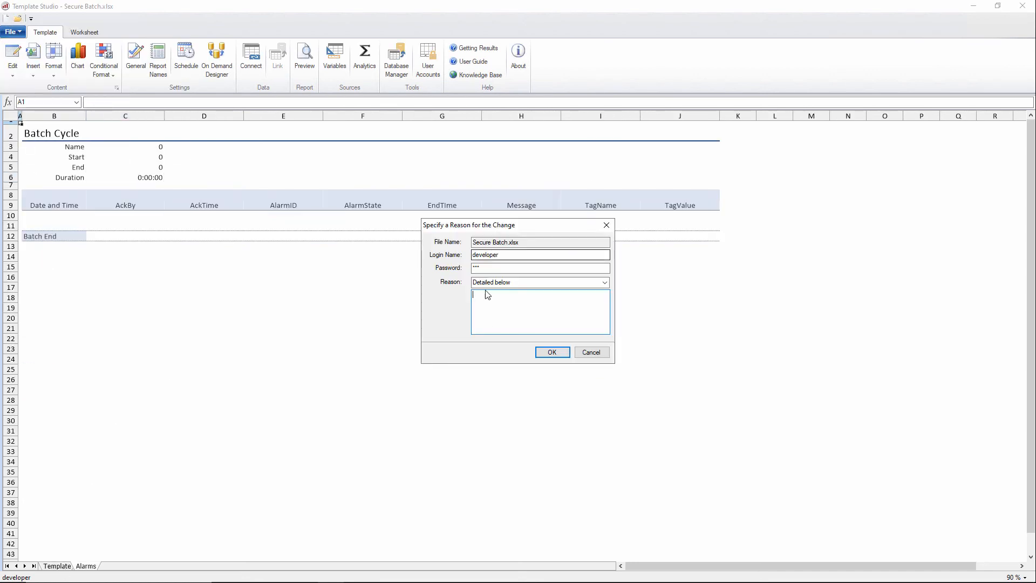
left_click(604, 283)
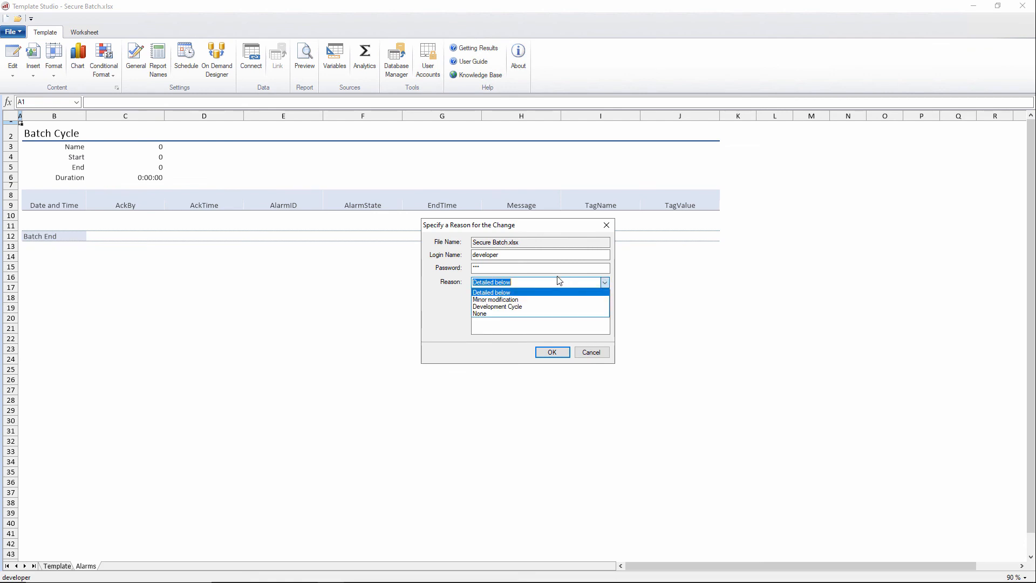
left_click(516, 293)
left_click(542, 350)
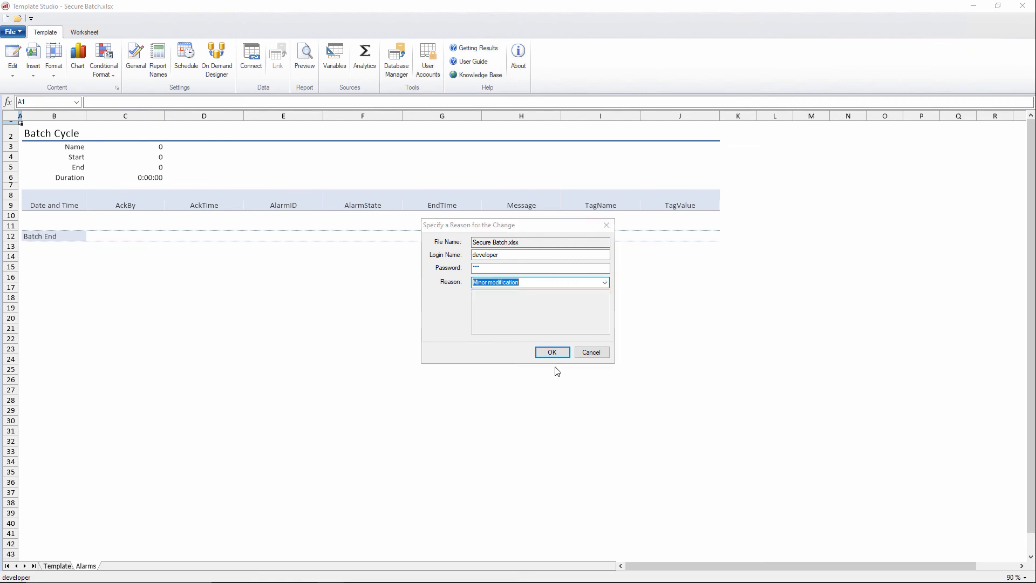
Switch back to the Template sheet and save the template again with reason Minor modification
left_click(65, 565)
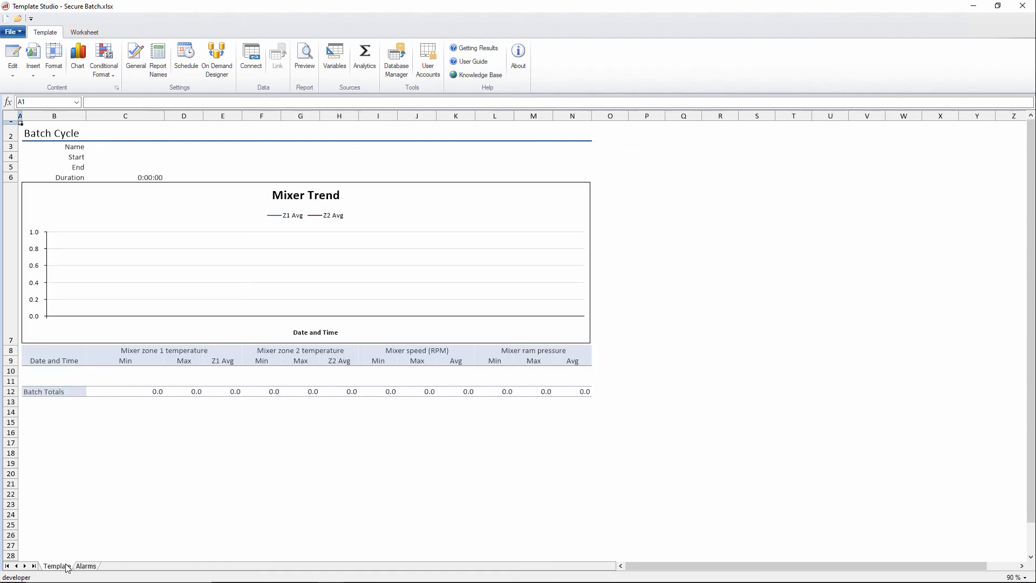
left_click(13, 31)
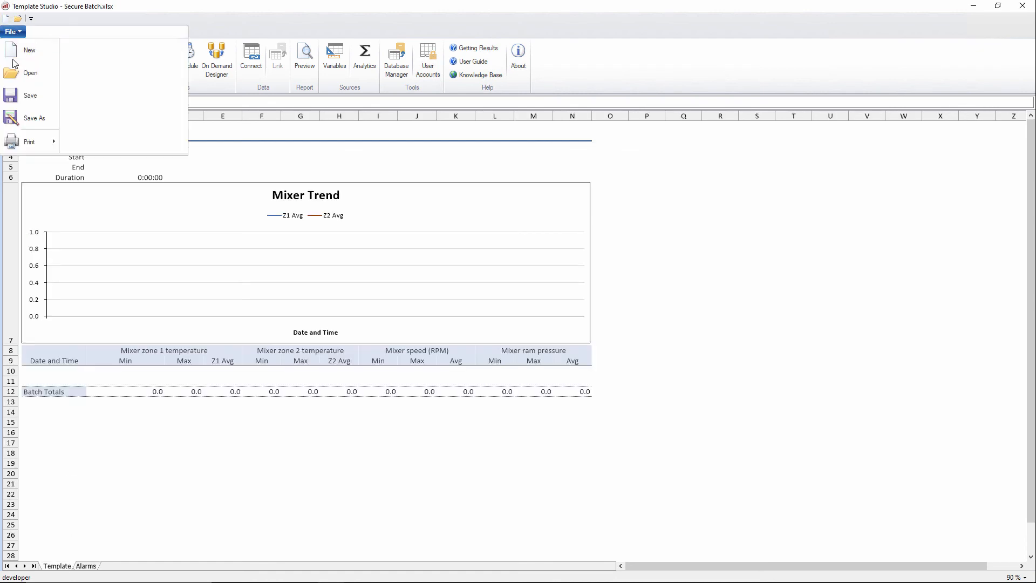
left_click(23, 93)
left_click(605, 282)
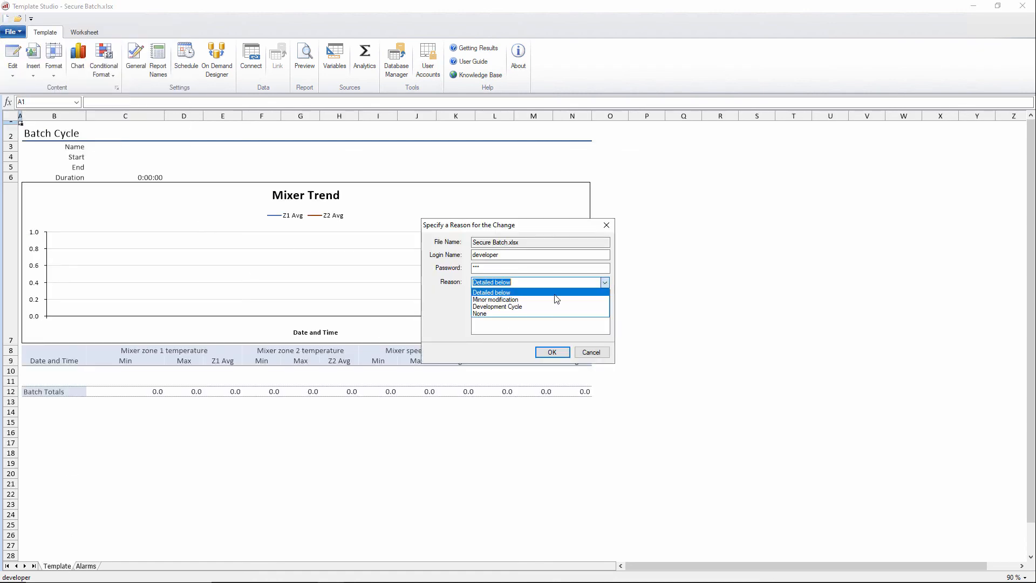
left_click(556, 296)
left_click(552, 352)
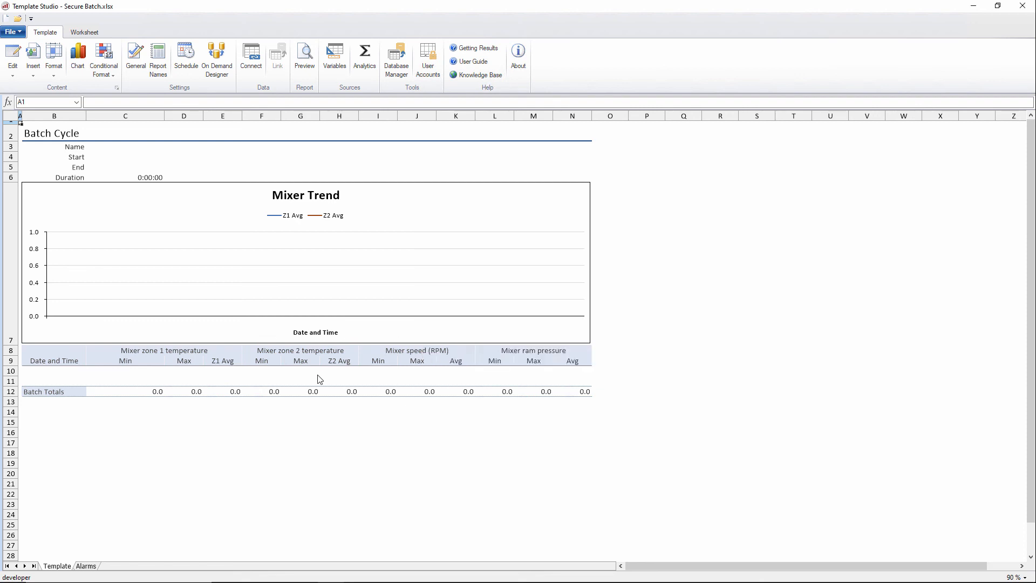
Close Template Studio and review the new version entries in the audit trail
left_click(1022, 6)
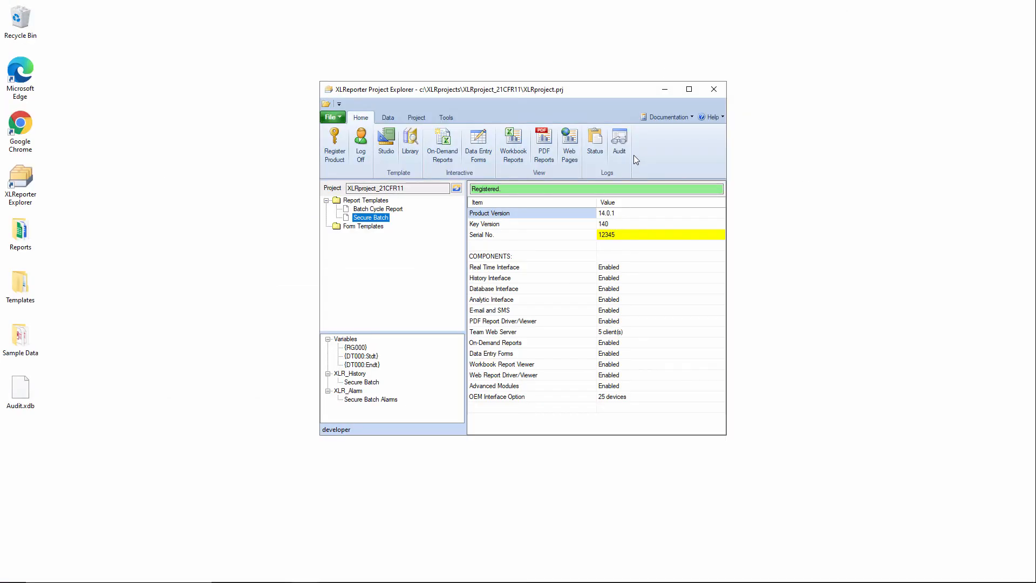
left_click(621, 142)
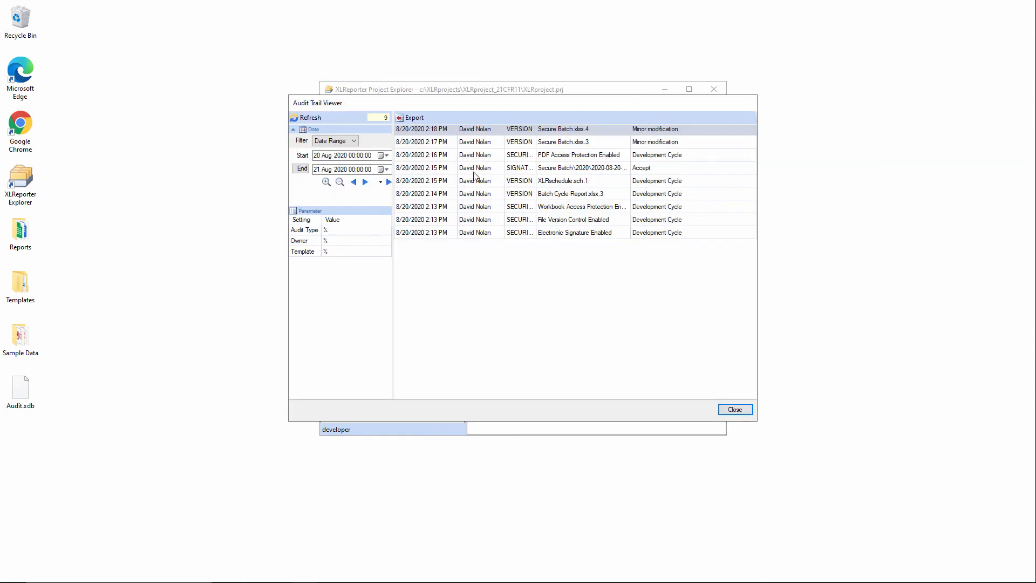
left_click(738, 410)
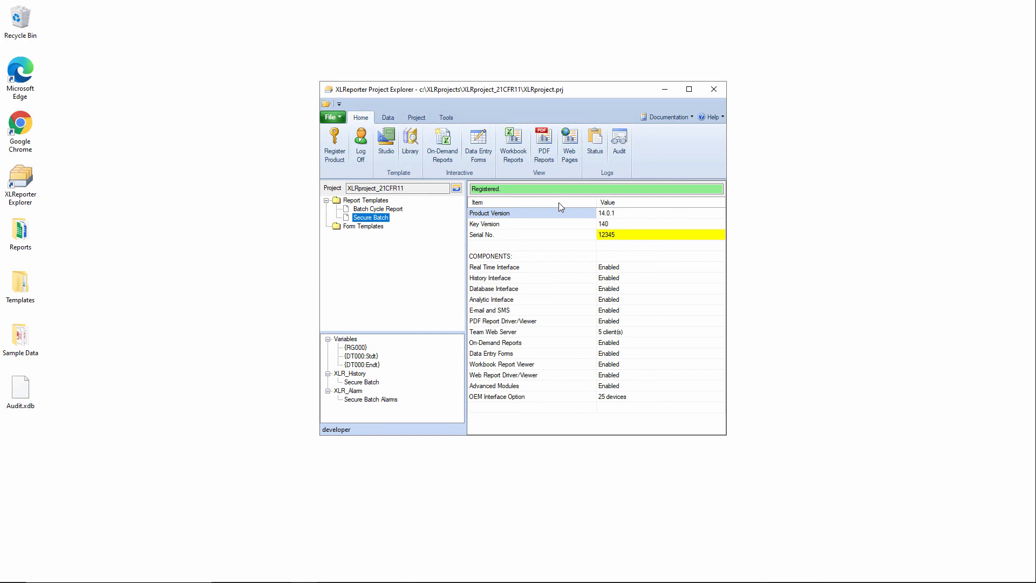
Open the File Archive and expand the Template Layout folders to locate the Secure Batch template's archive
left_click(443, 118)
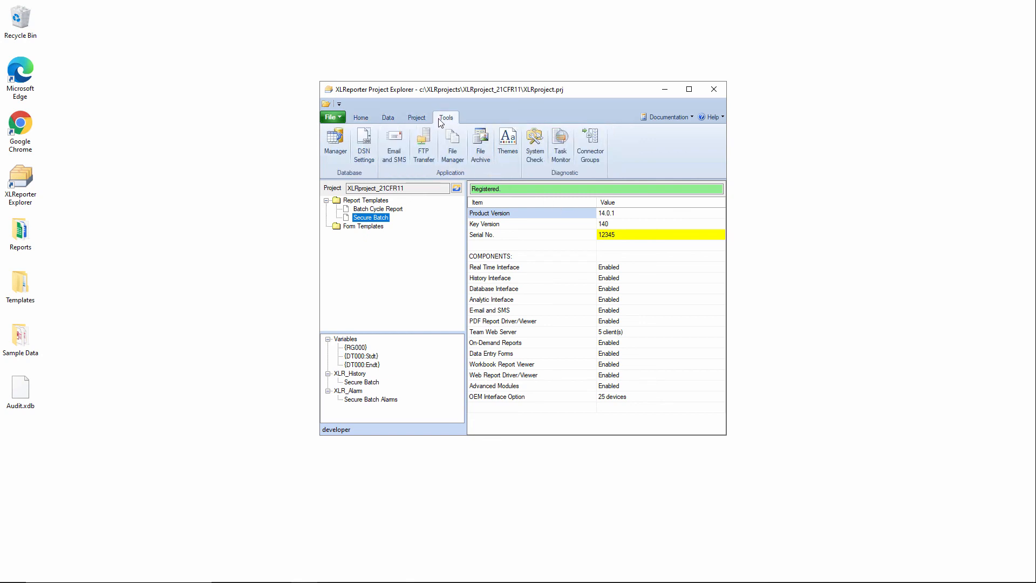
left_click(482, 150)
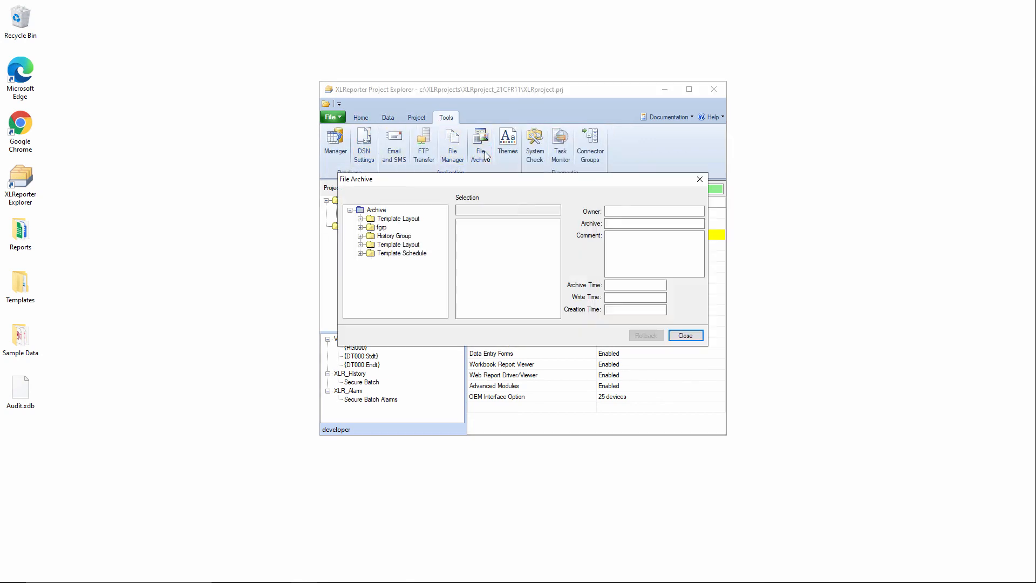
left_click(361, 219)
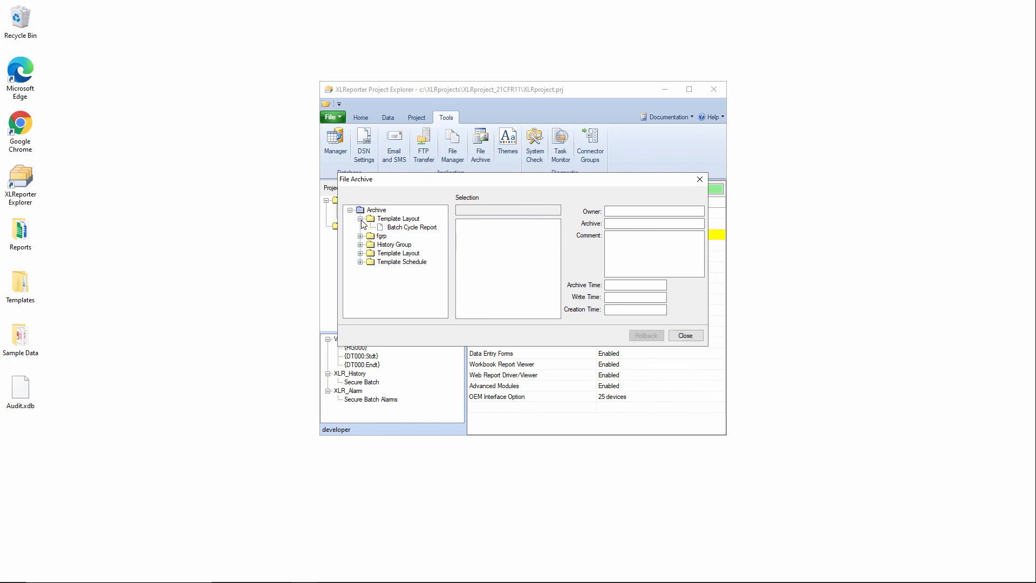
left_click(360, 219)
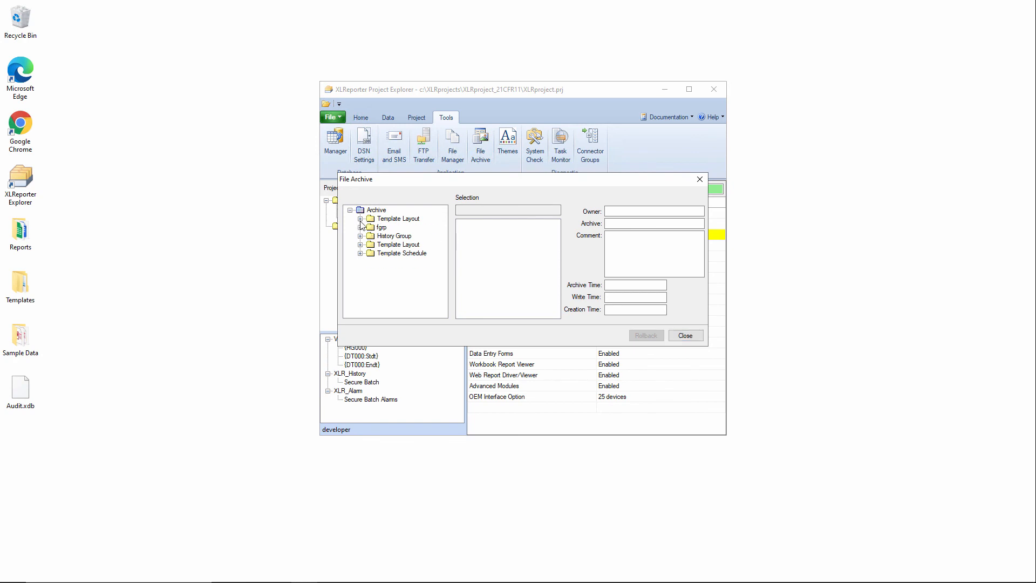
left_click(361, 245)
left_click(406, 253)
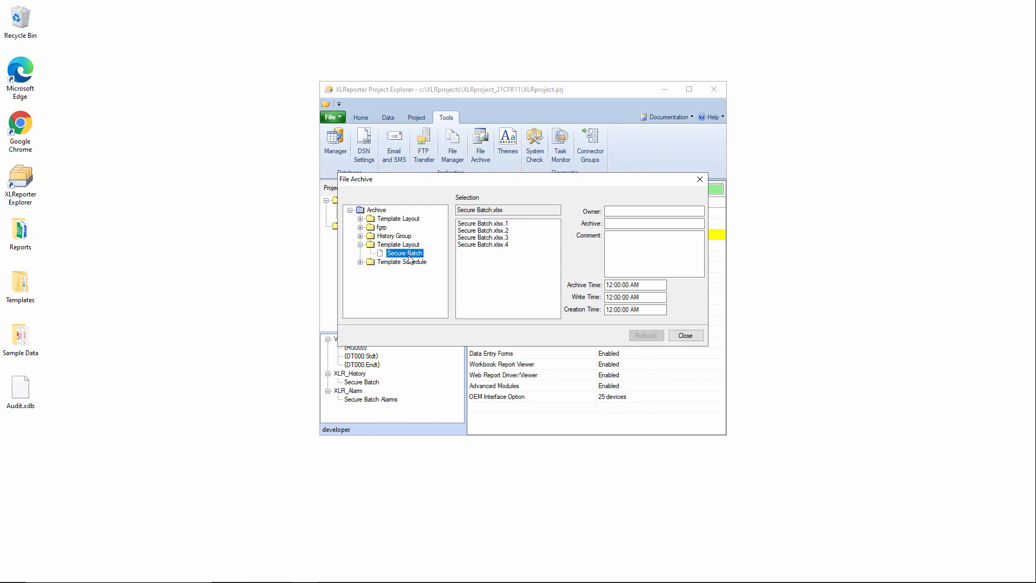
Review the owner, comment and times of each archived Secure Batch.xlsx version, and close the File Archive
left_click(492, 246)
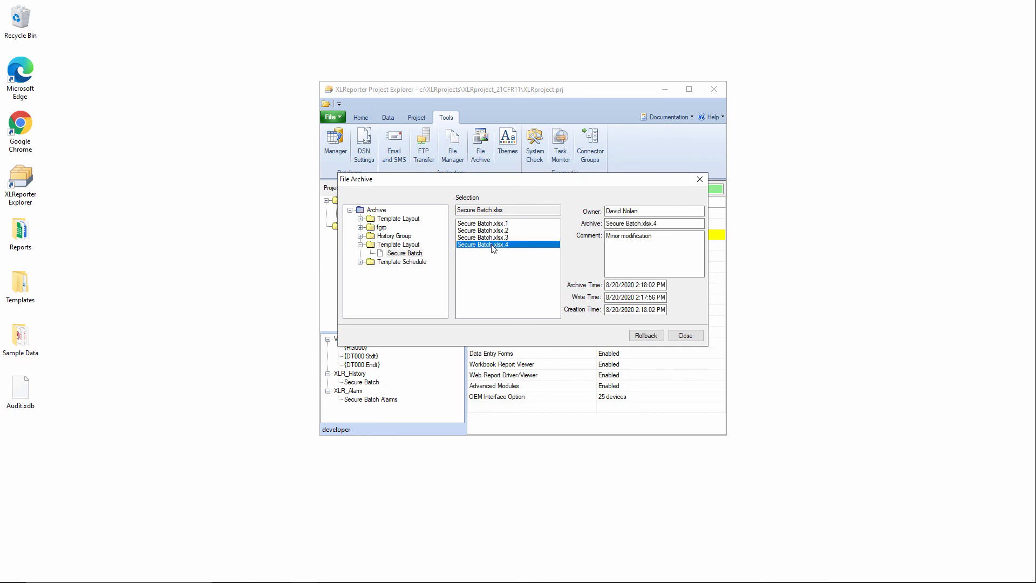
left_click(493, 238)
left_click(493, 230)
left_click(494, 224)
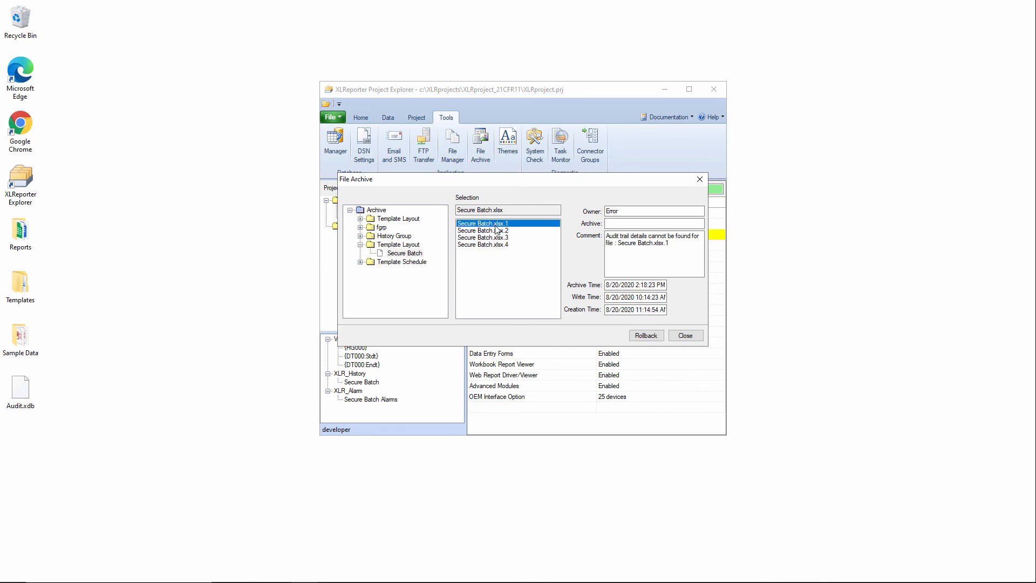
left_click(496, 231)
left_click(495, 238)
left_click(496, 245)
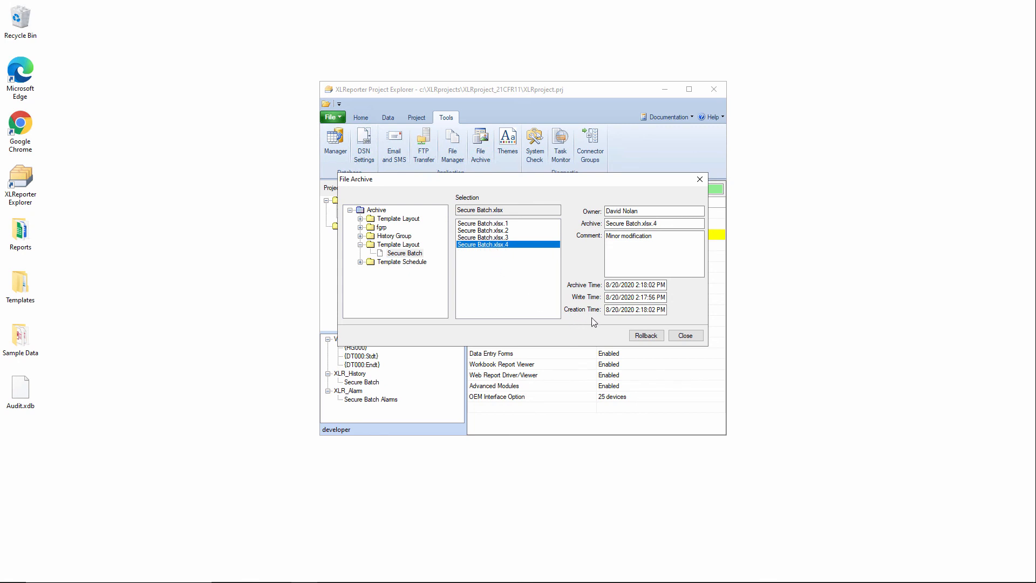
left_click(685, 335)
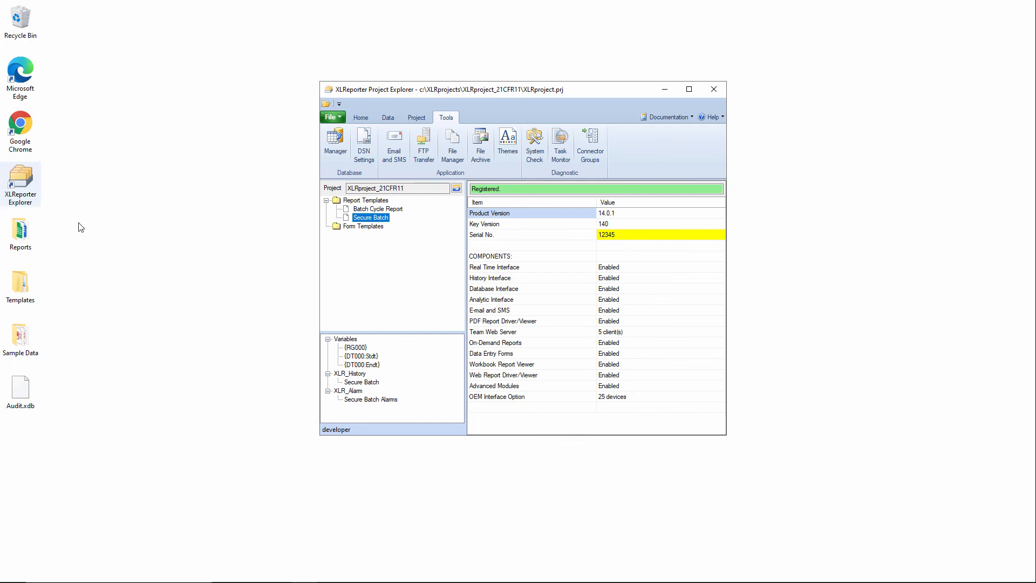
left_click(361, 118)
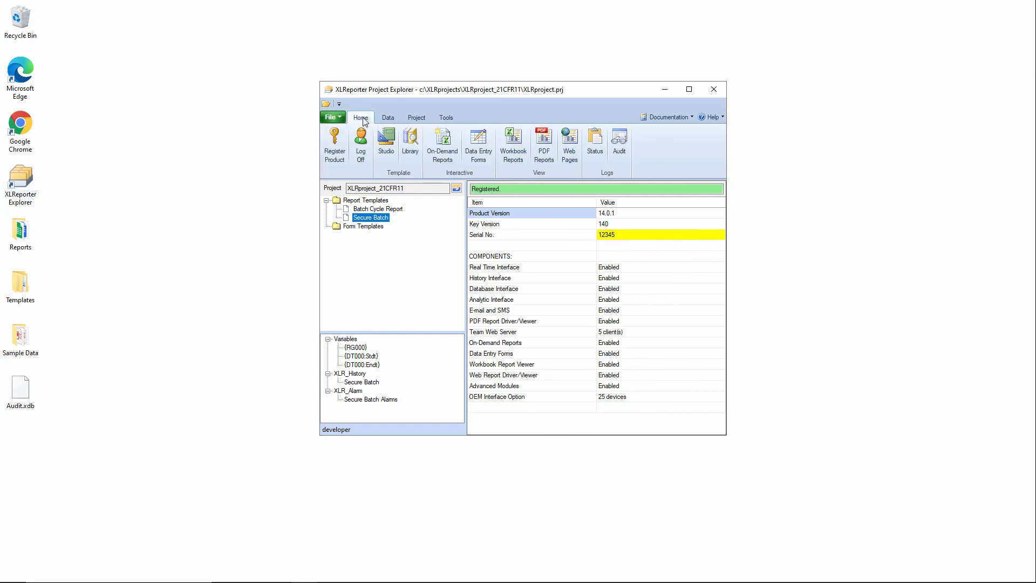